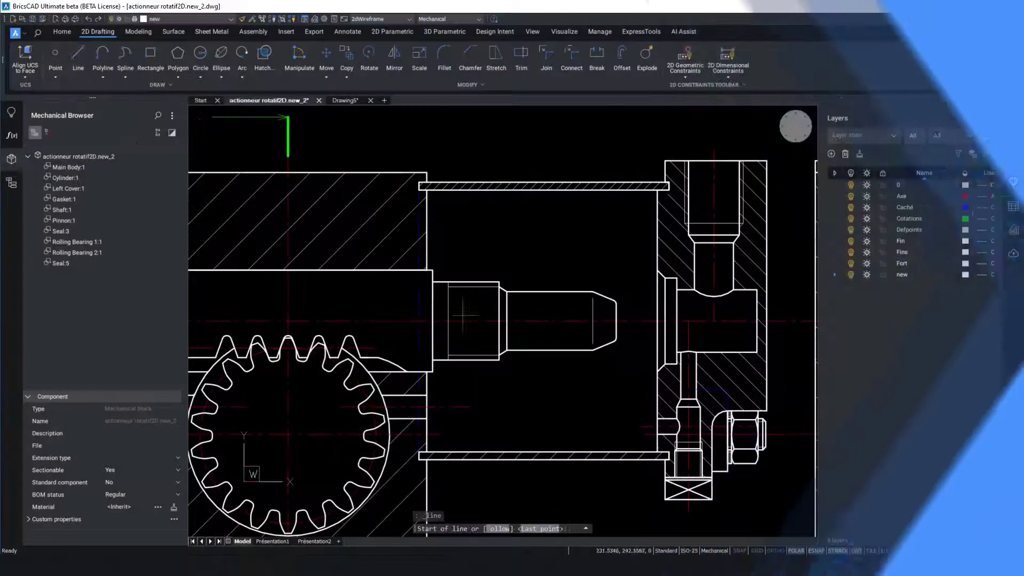
- Draw the gasket profile's chamfered lip with lines beside the main body, ending in a vertical edge about 3.8 mm long
click(426, 191)
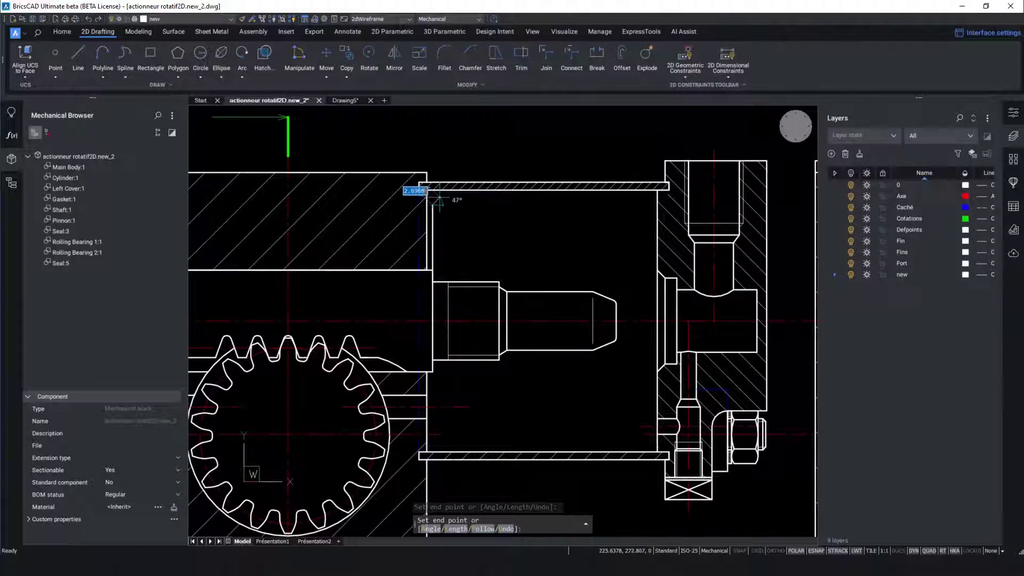
click(438, 200)
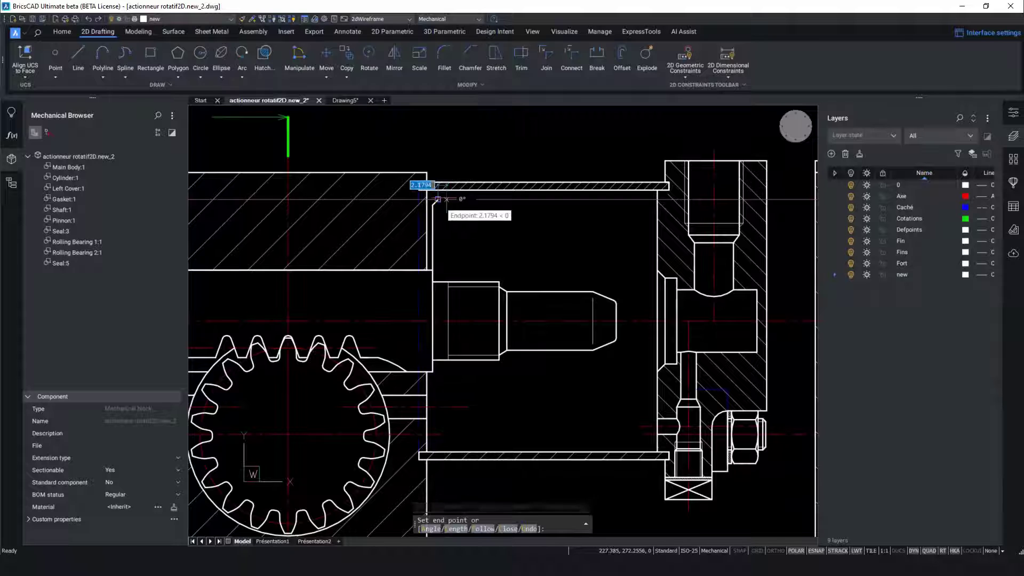
click(437, 199)
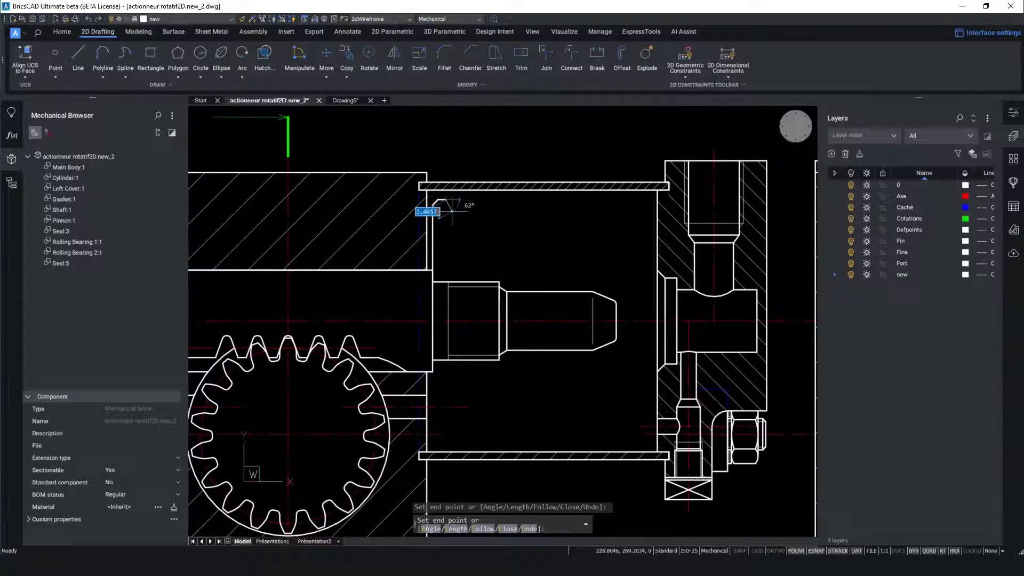
click(452, 204)
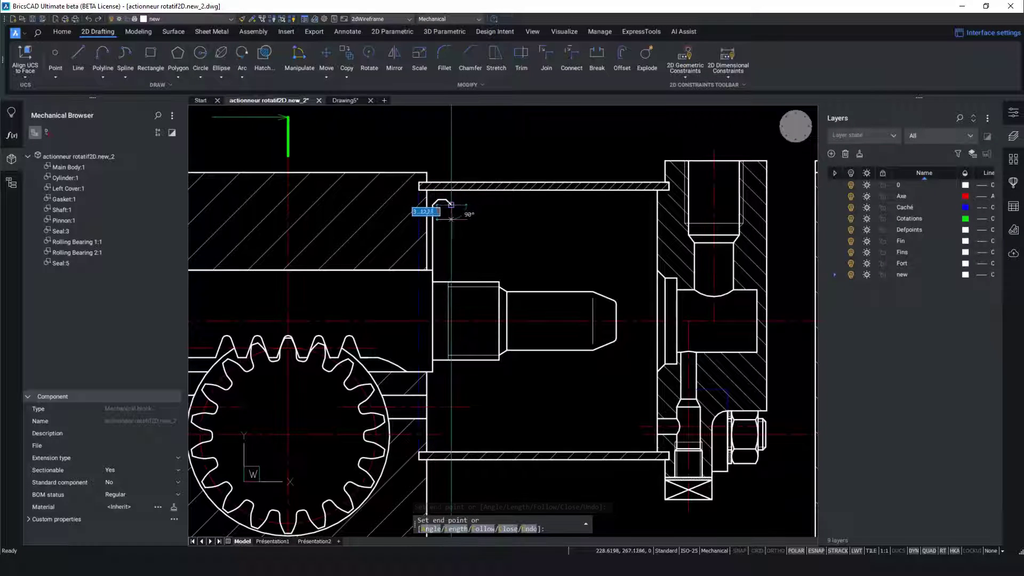
click(451, 219)
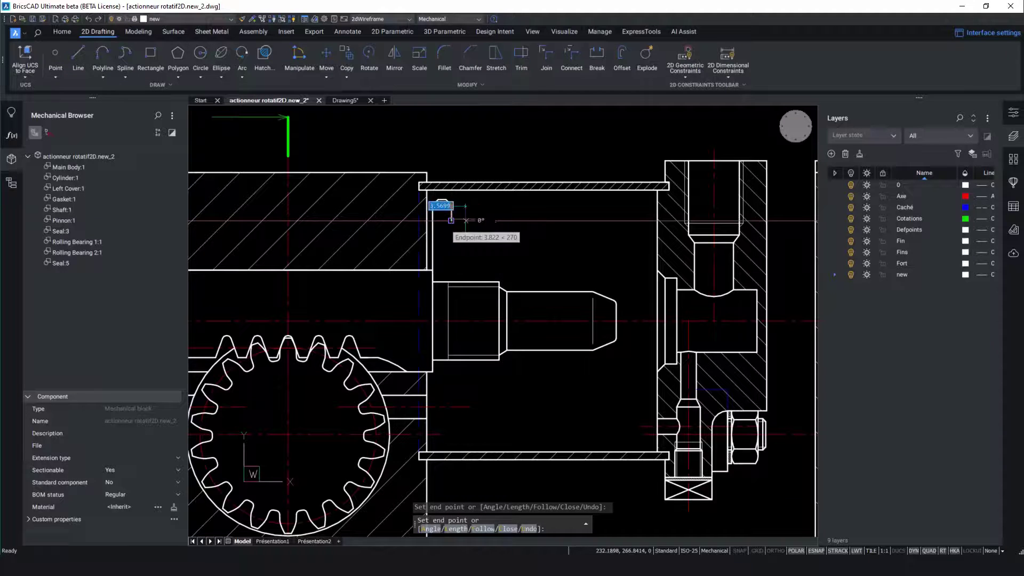
- Continue the profile with a flat groove bottom, a chamfered shoulder and a vertical edge about 18.6 mm long down to the shaft
click(500, 210)
click(515, 210)
click(528, 219)
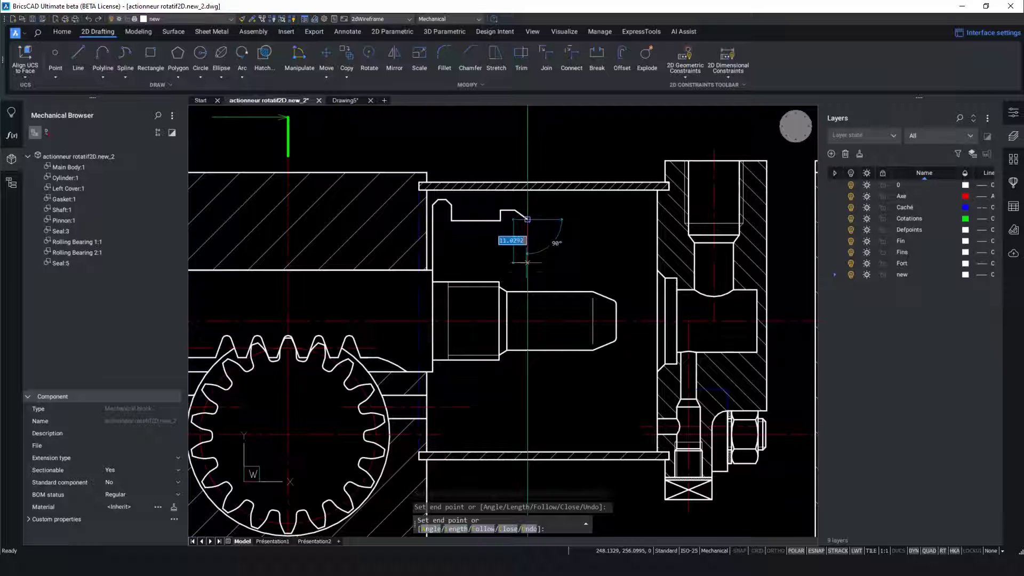
scroll(527, 292, up, 7)
scroll(533, 297, down, 6)
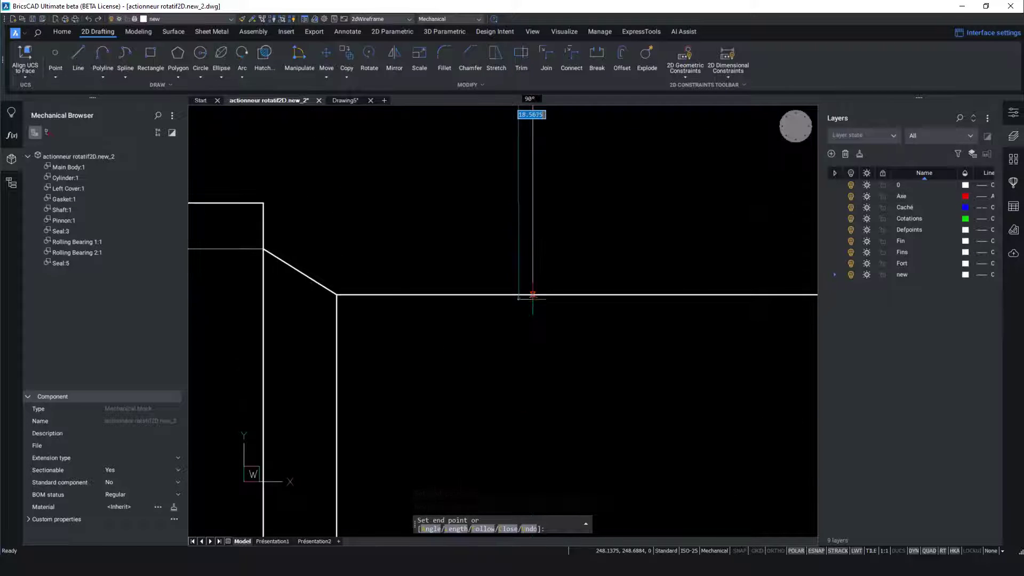
click(532, 296)
key(Return)
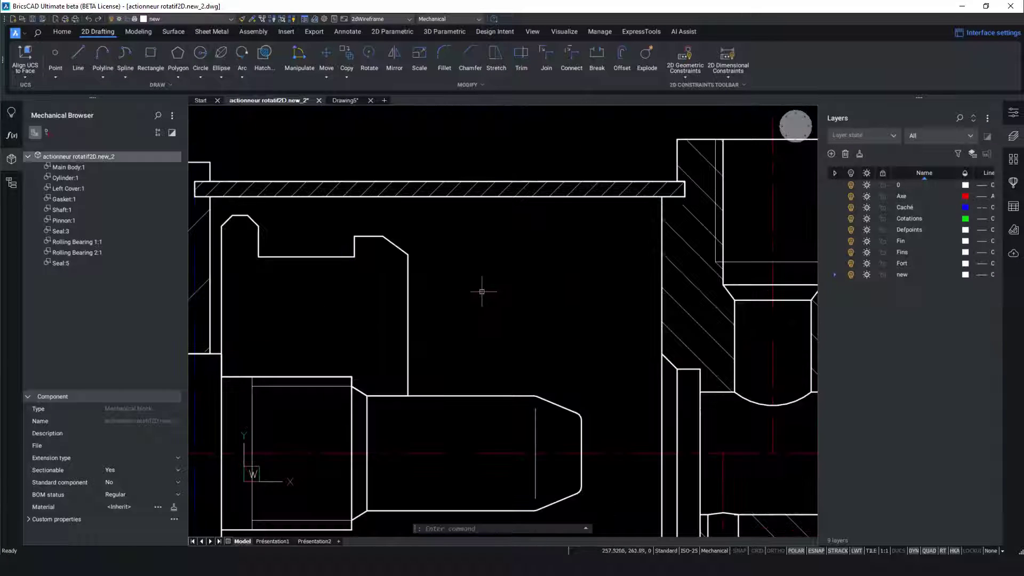
- Join the new profile lines and the adjoining shaft contour lines into a single polyline
middle_drag(482, 293, 625, 278)
click(617, 216)
click(361, 327)
click(359, 201)
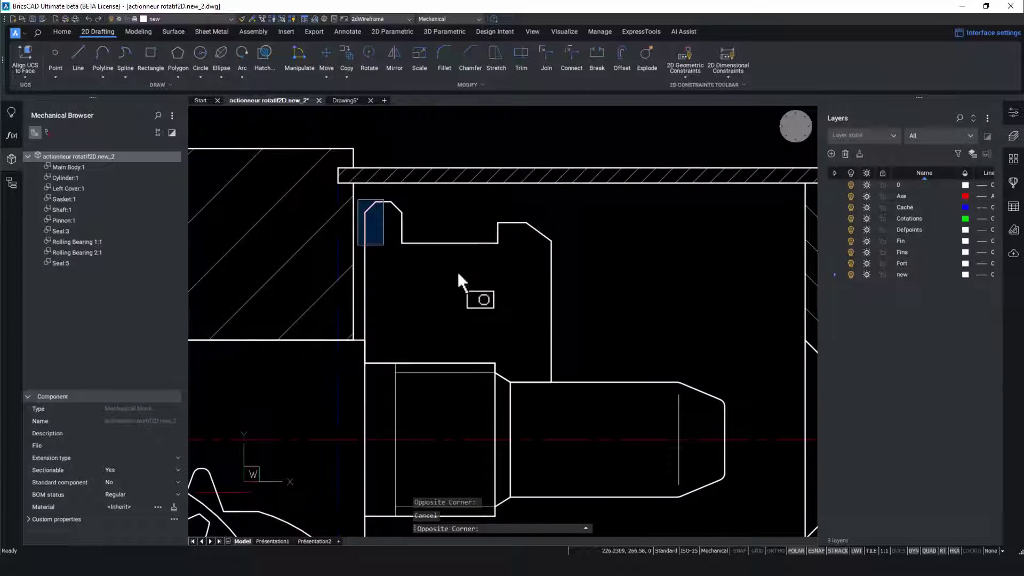
click(576, 331)
scroll(374, 369, up, 5)
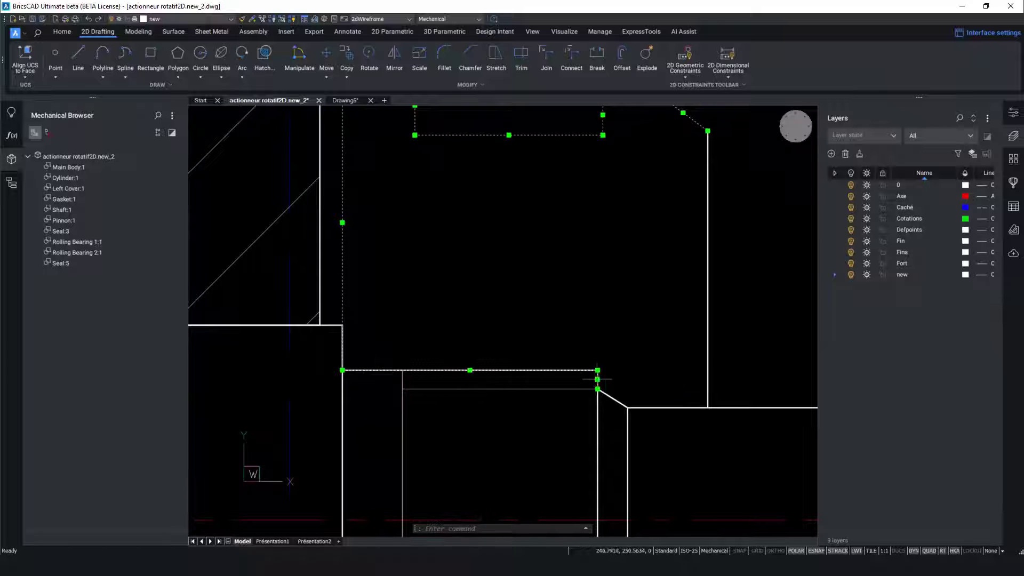
scroll(684, 202, down, 2)
mouse_move(696, 195)
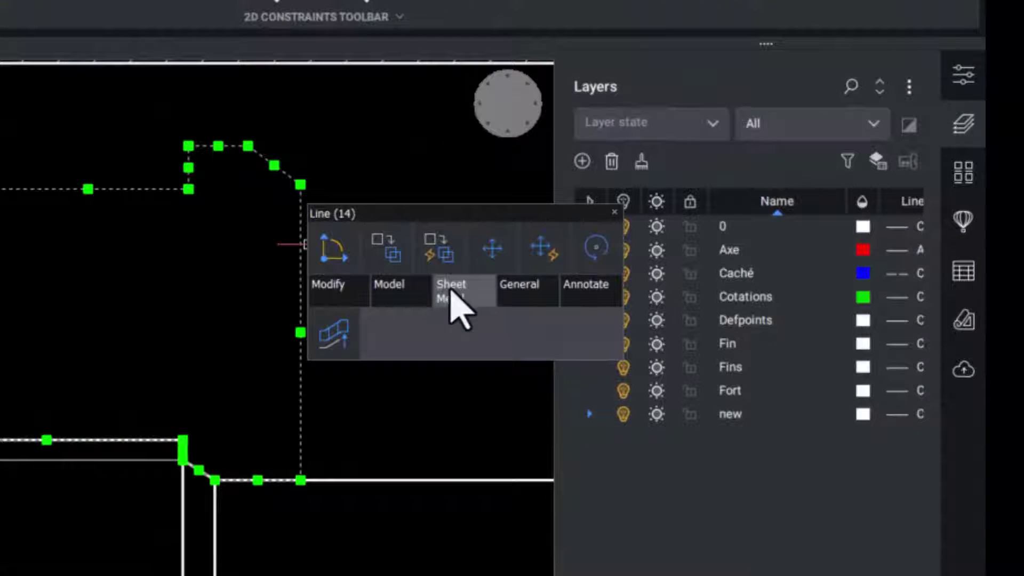
mouse_move(797, 216)
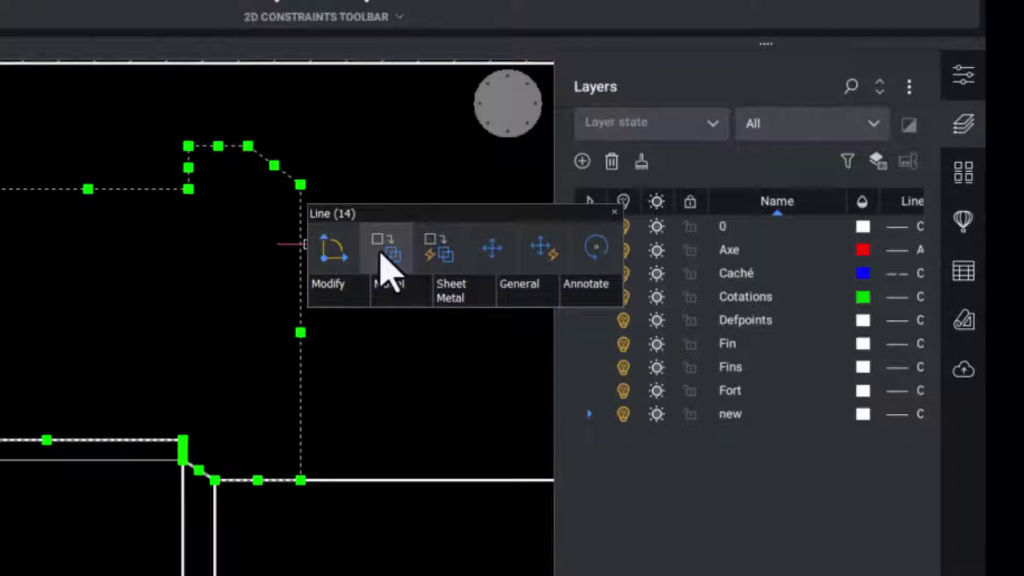
mouse_move(315, 288)
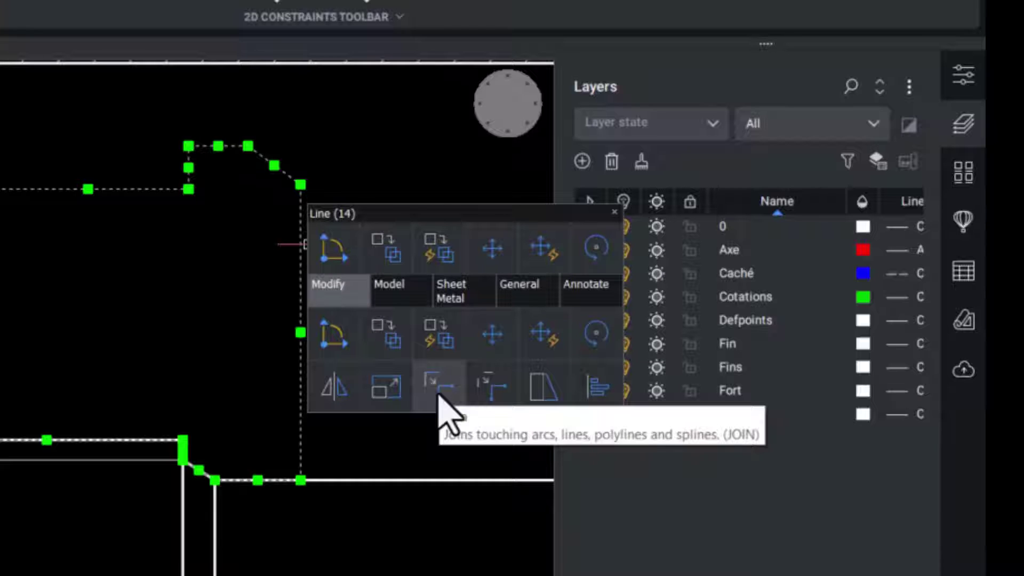
click(458, 387)
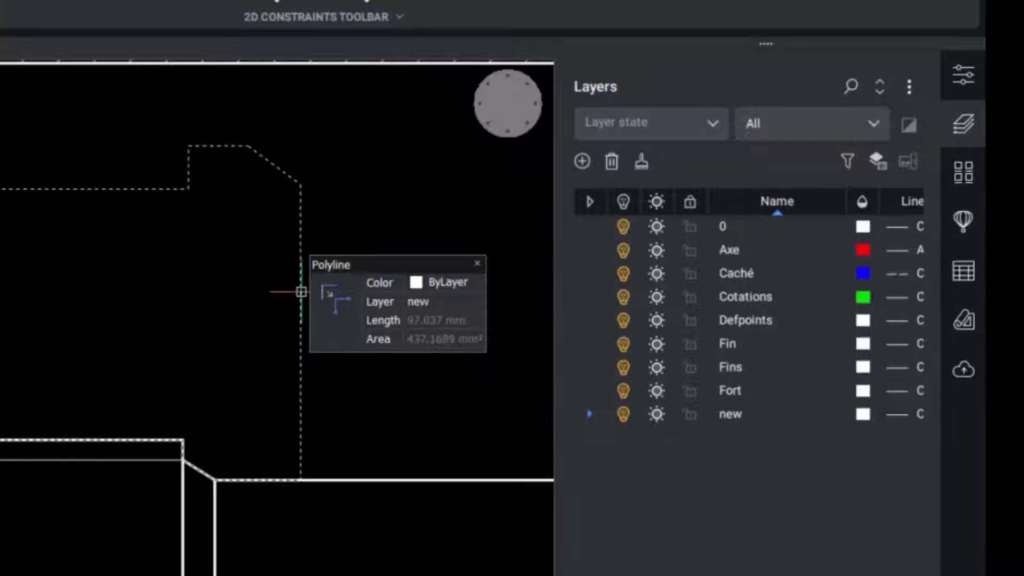
mouse_move(384, 311)
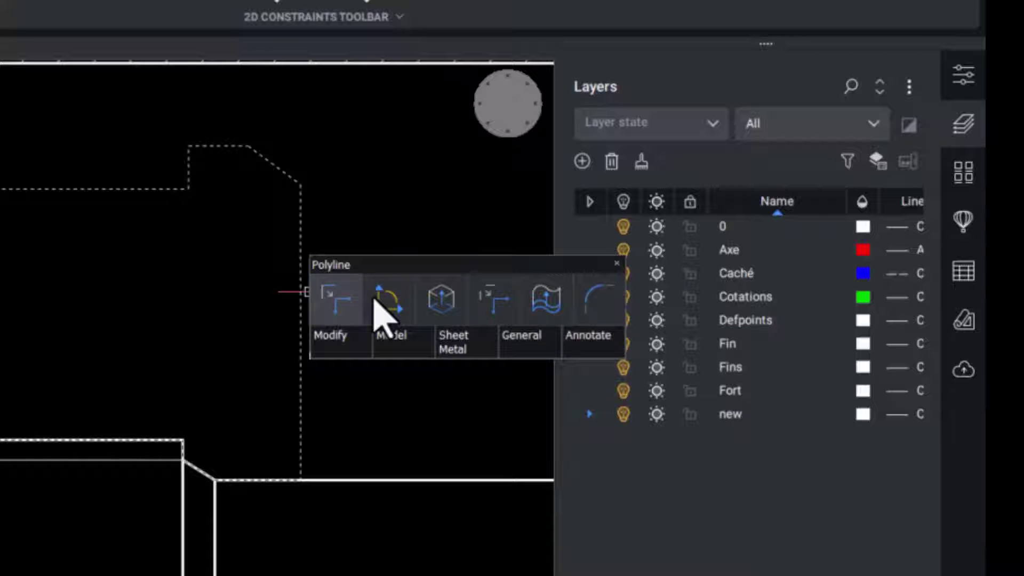
key(Escape)
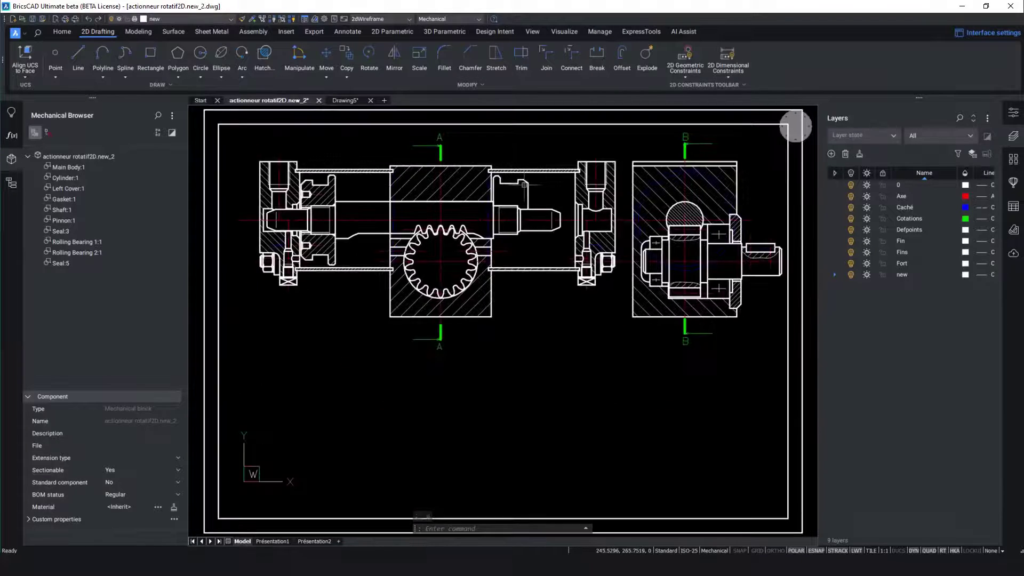
scroll(520, 185, up, 5)
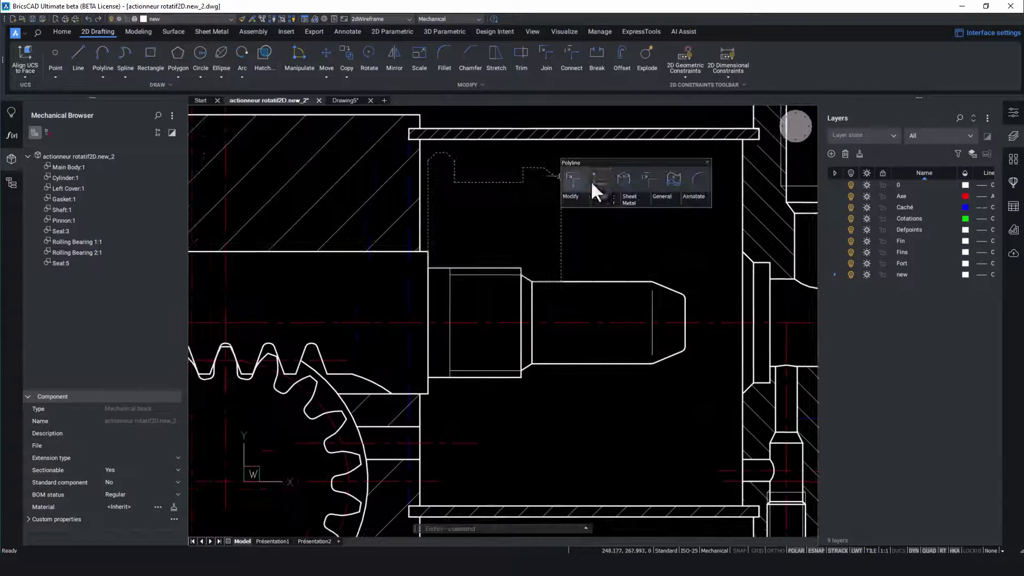
click(573, 181)
key(Escape)
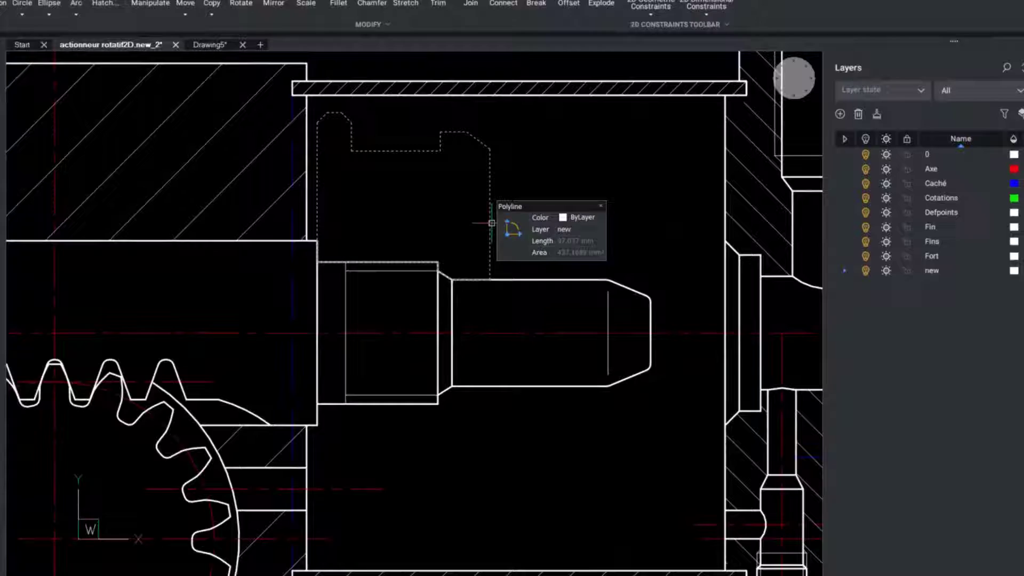
- Use the manipulator to mirror a copy of the profile polyline across the shaft's horizontal centreline
click(569, 241)
click(446, 231)
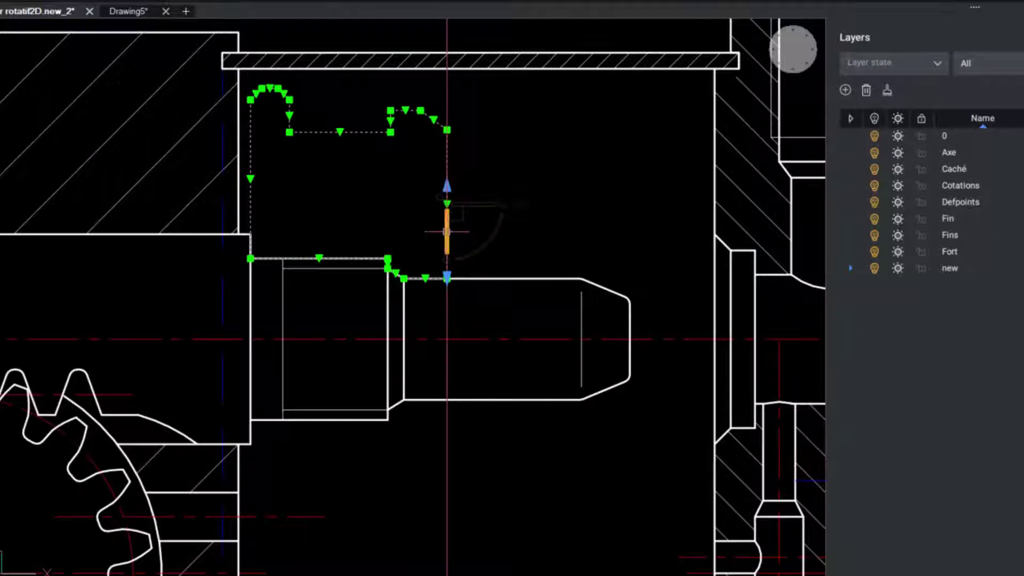
click(447, 277)
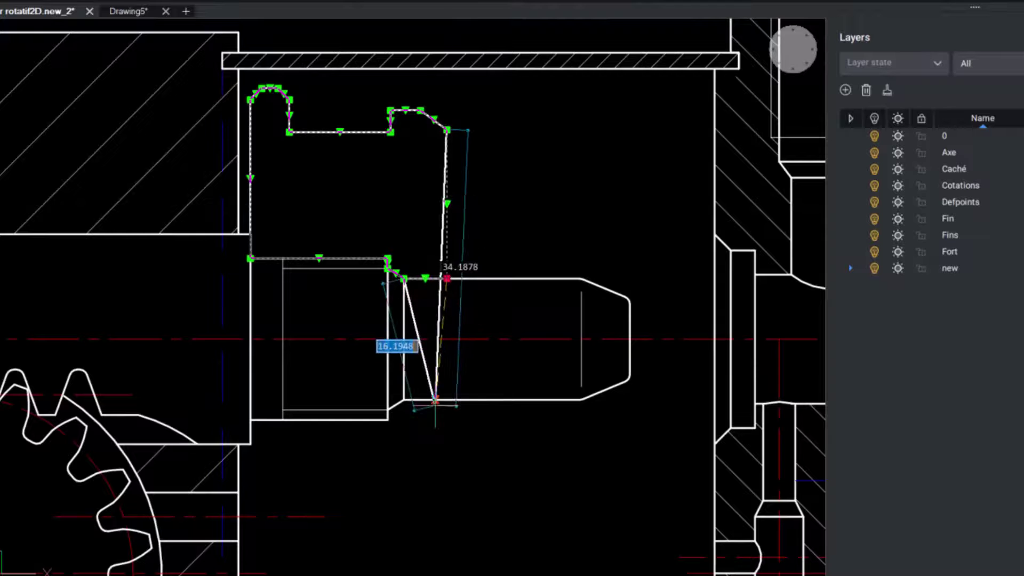
key(Escape)
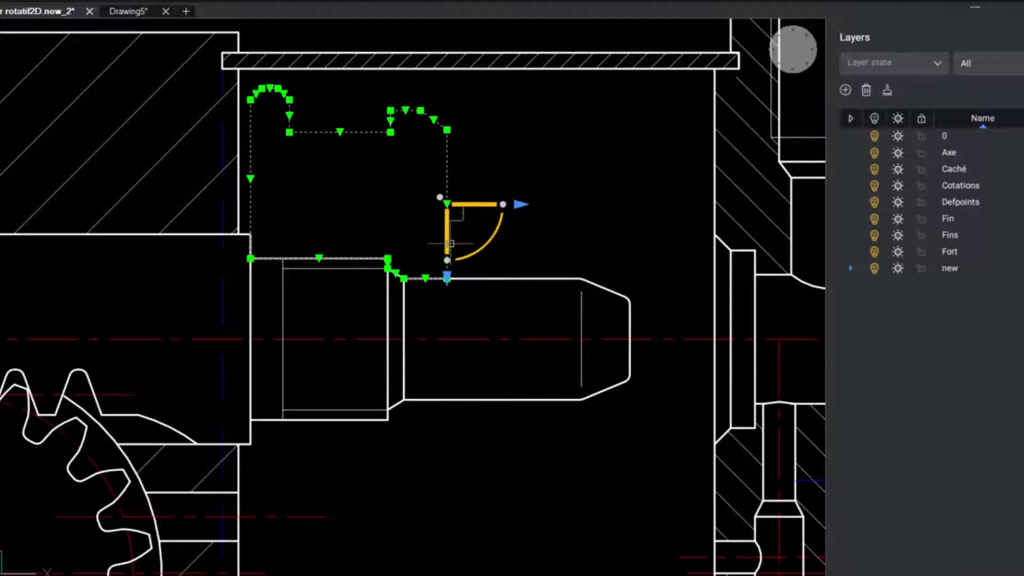
click(450, 244)
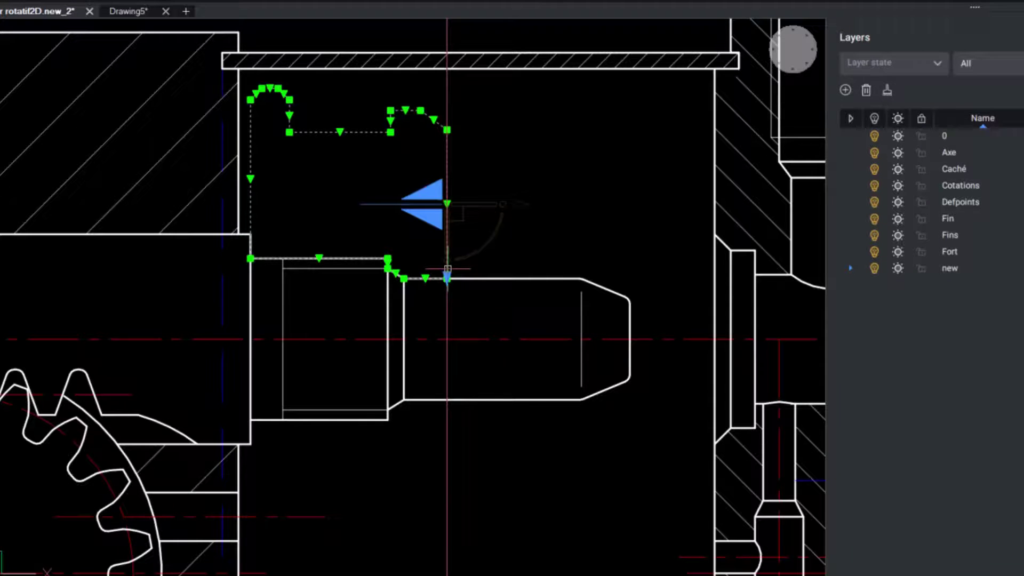
click(447, 270)
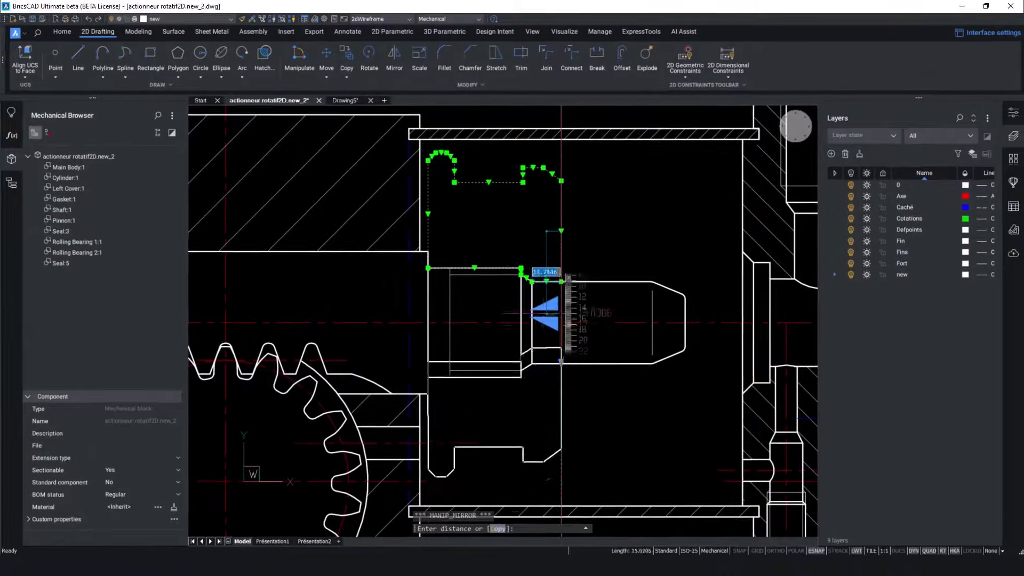
scroll(538, 342, up, 2)
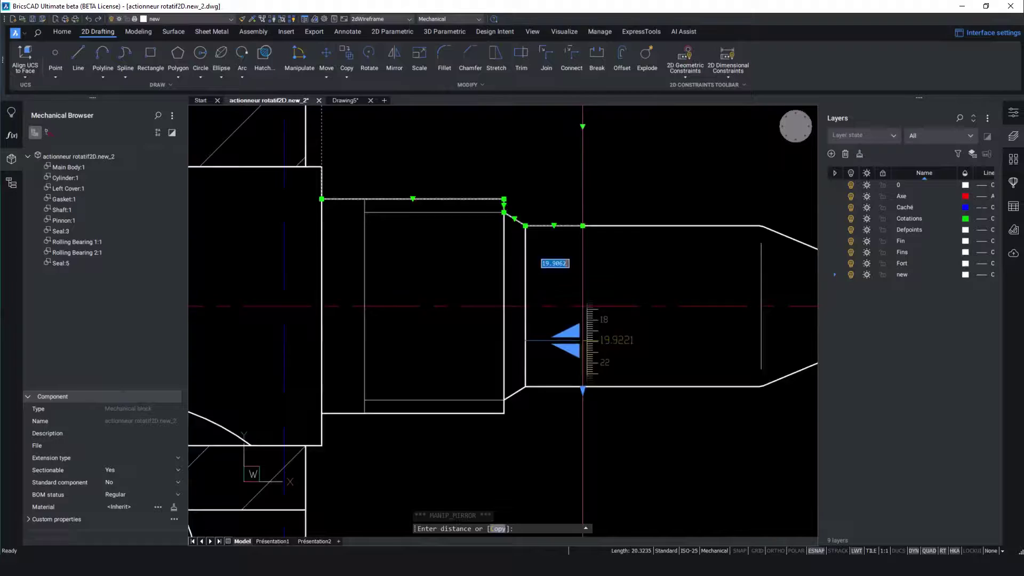
scroll(582, 340, up, 3)
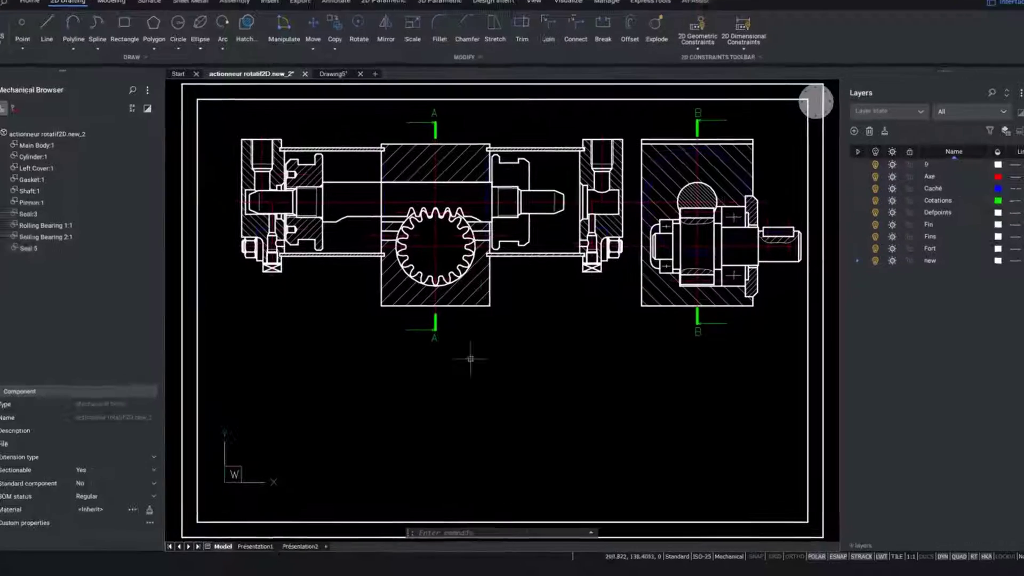
- Form a local mechanical component named Gasket2 from the upper and lower profile polylines with BMFORM
scroll(557, 299, up, 3)
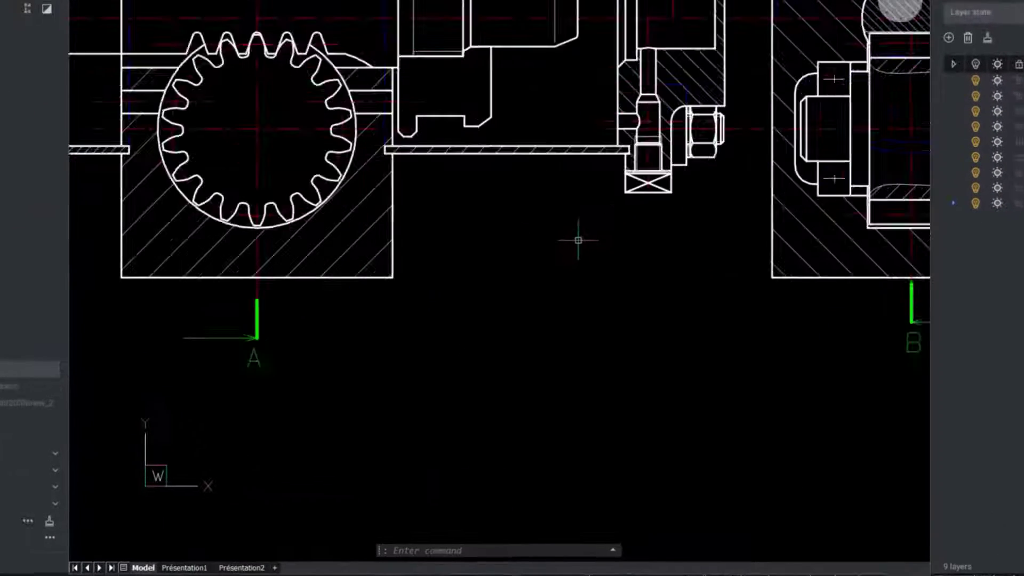
scroll(578, 240, up, 2)
middle_drag(578, 240, 555, 520)
click(516, 551)
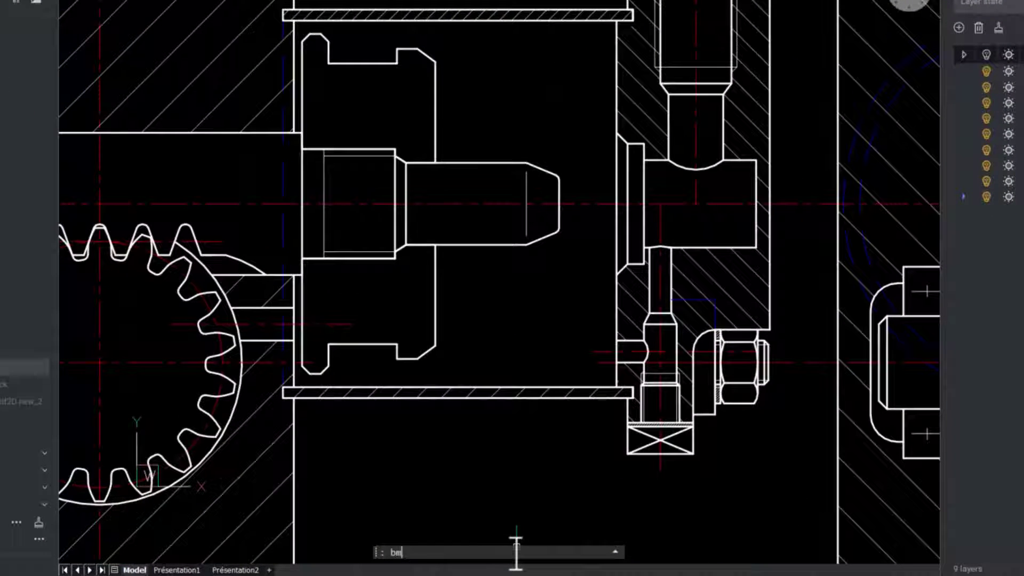
key(Return)
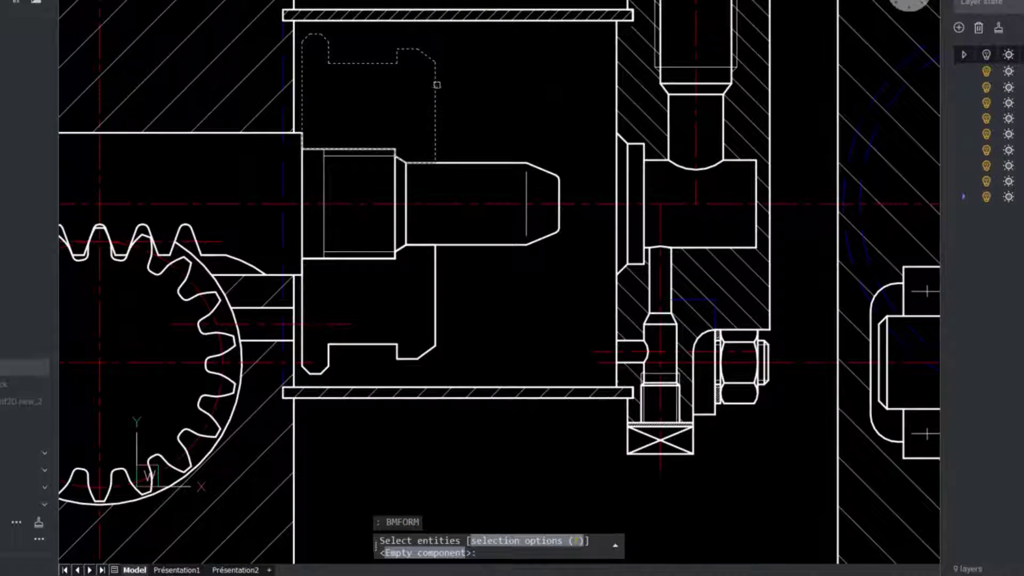
click(435, 272)
key(Return)
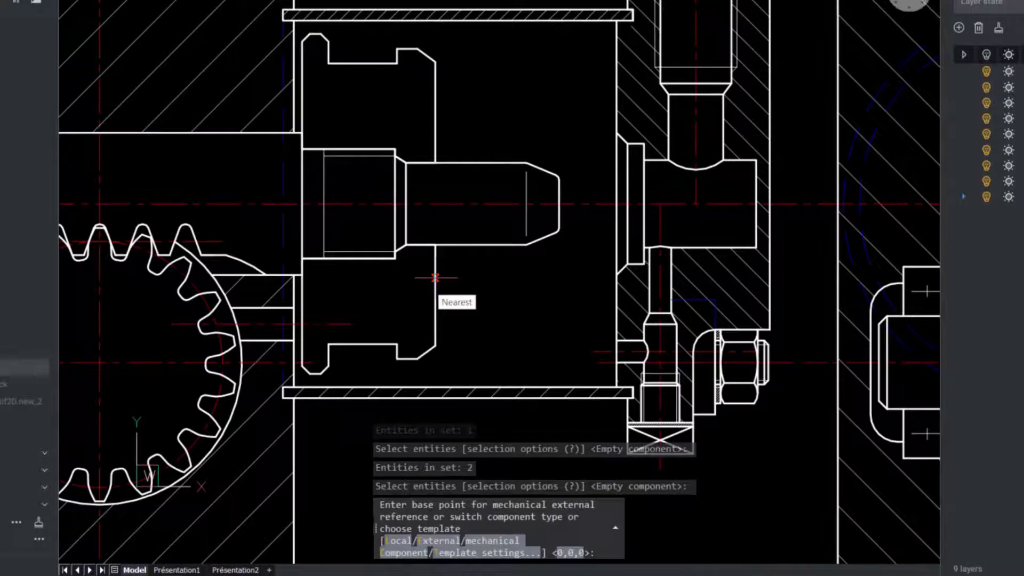
click(399, 554)
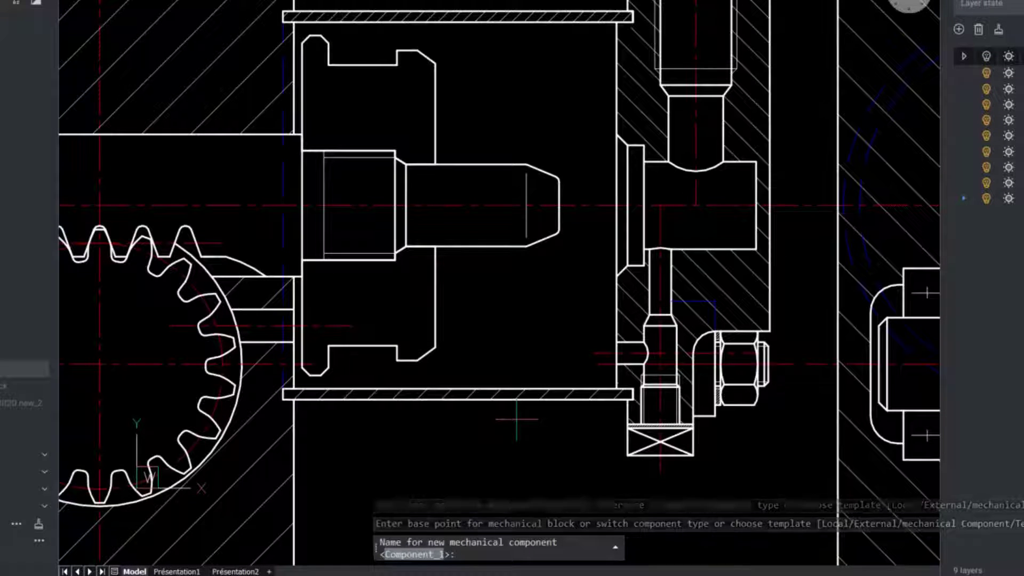
text(Gasket)
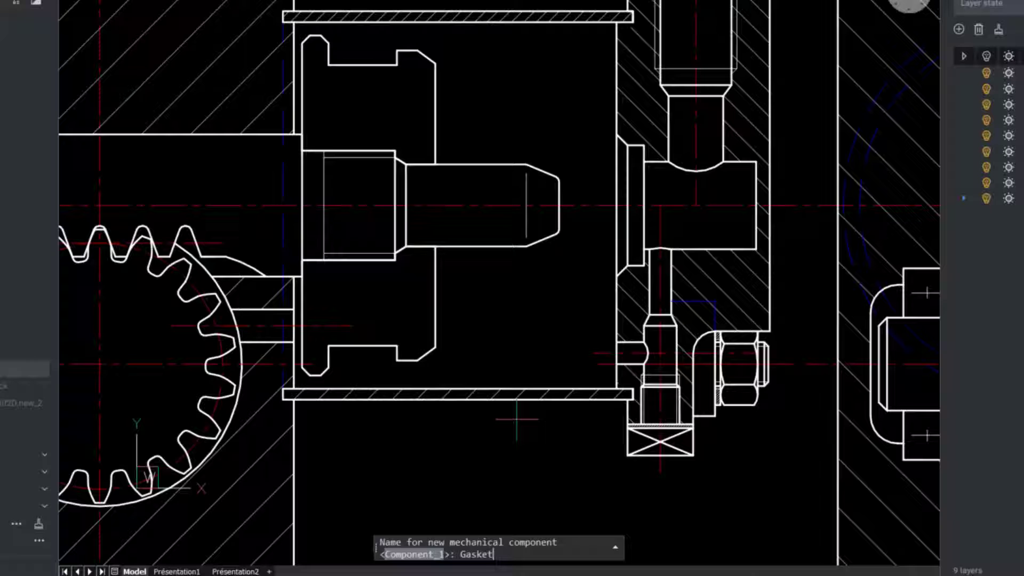
key(Return)
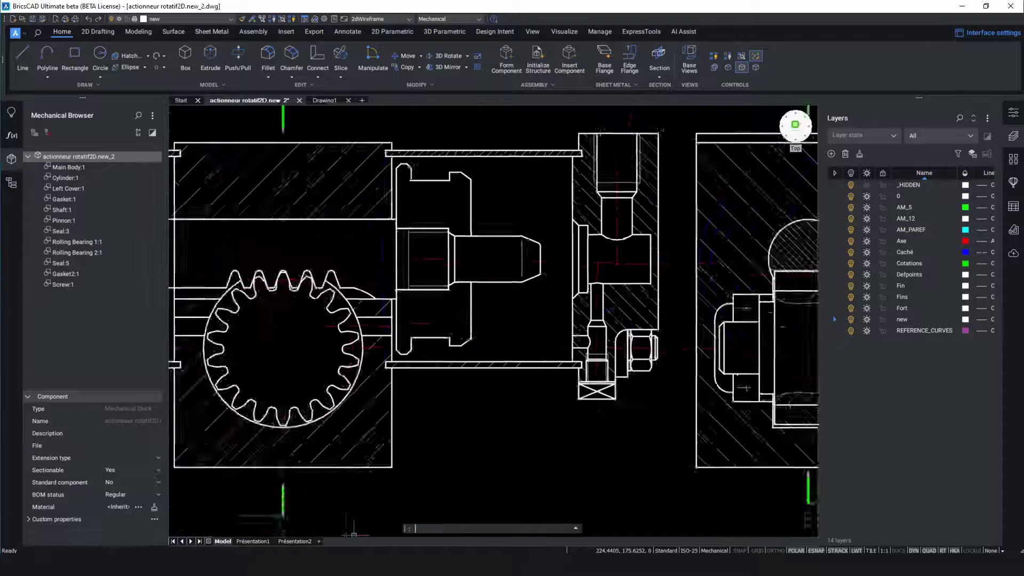
- Guided-copy the screw hole from the left gasket onto the right gasket's upper outer face, 5 mm below the chamfer corner
middle_click(220, 199)
middle_click(219, 199)
scroll(353, 195, up, 5)
middle_drag(347, 191, 429, 303)
scroll(397, 242, up, 4)
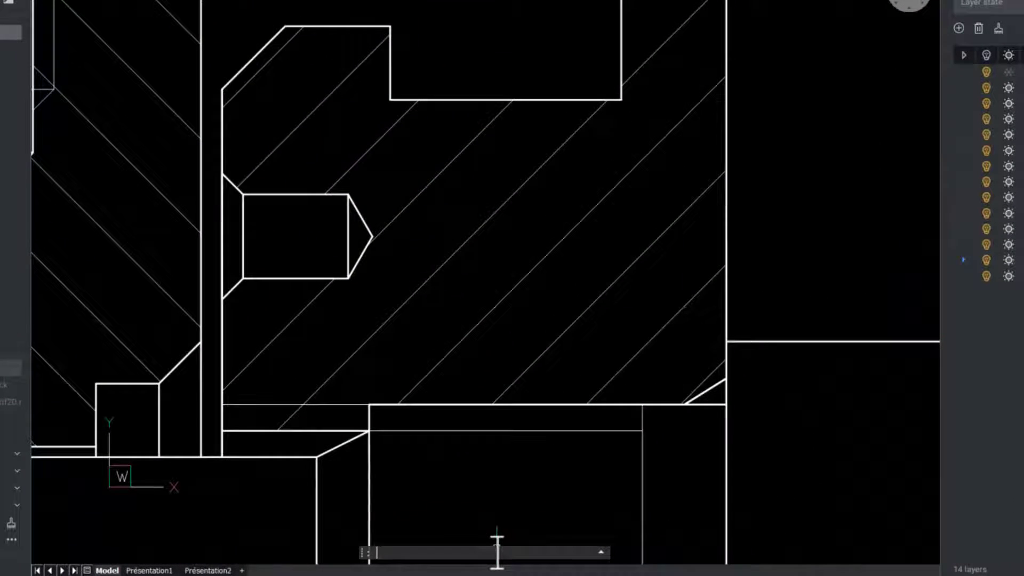
text(copyguided)
key(Return)
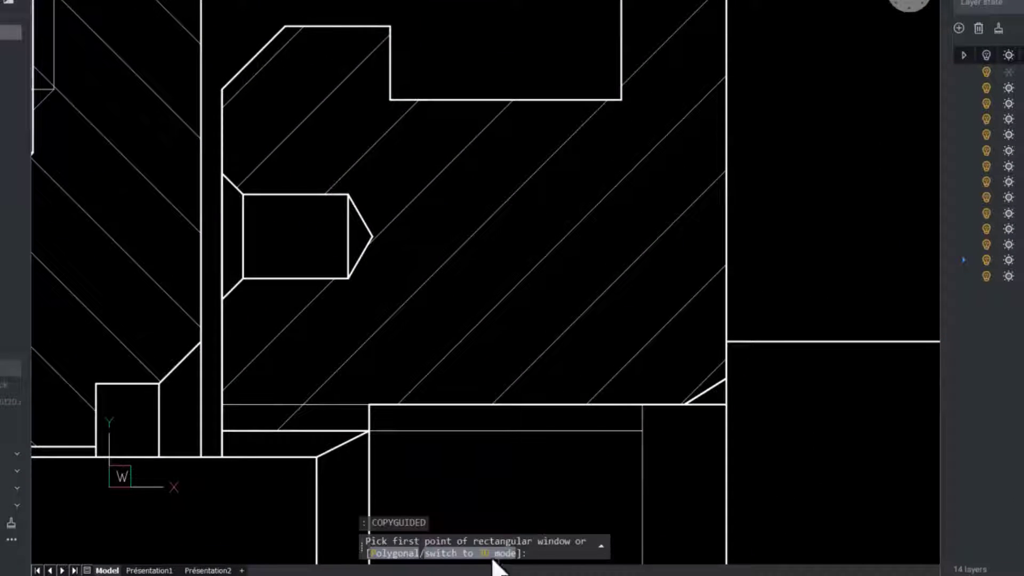
click(378, 123)
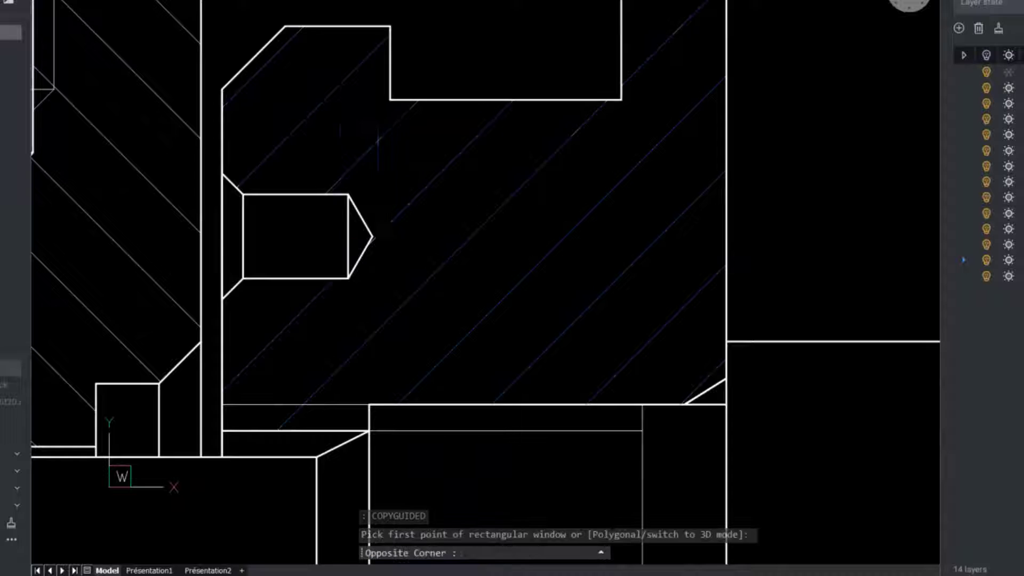
click(211, 335)
scroll(727, 215, down, 10)
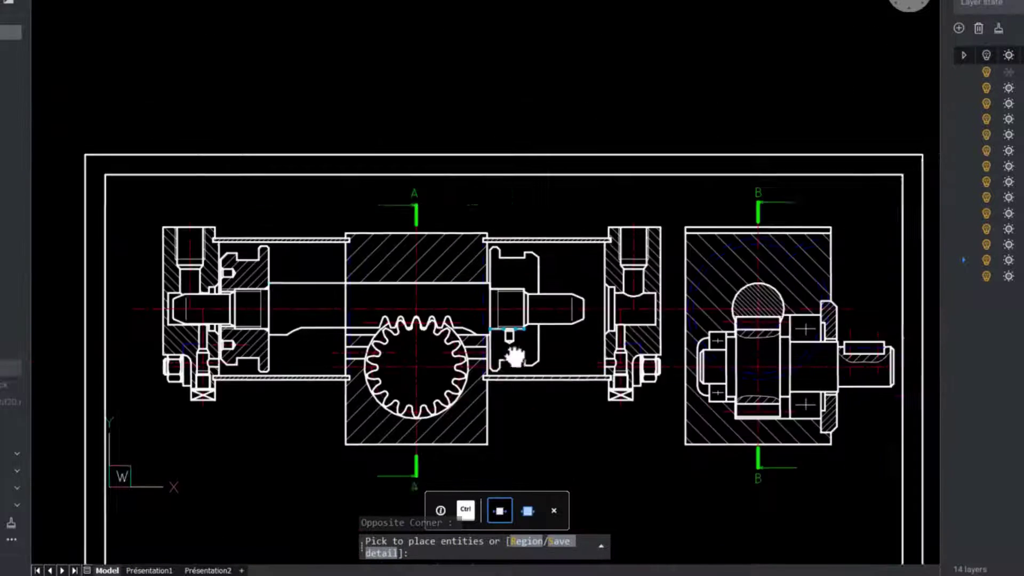
scroll(513, 354, up, 10)
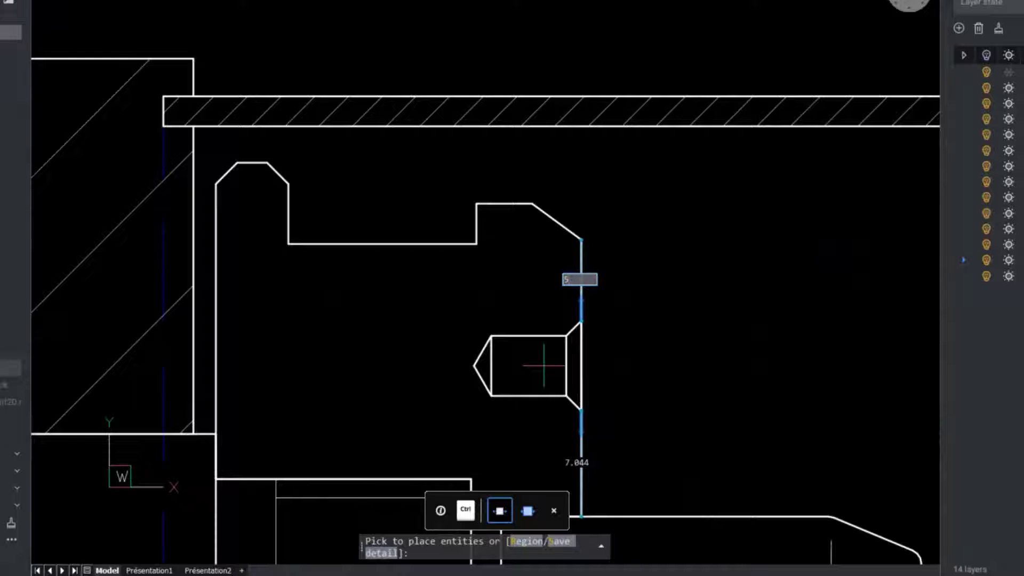
scroll(530, 354, down, 4)
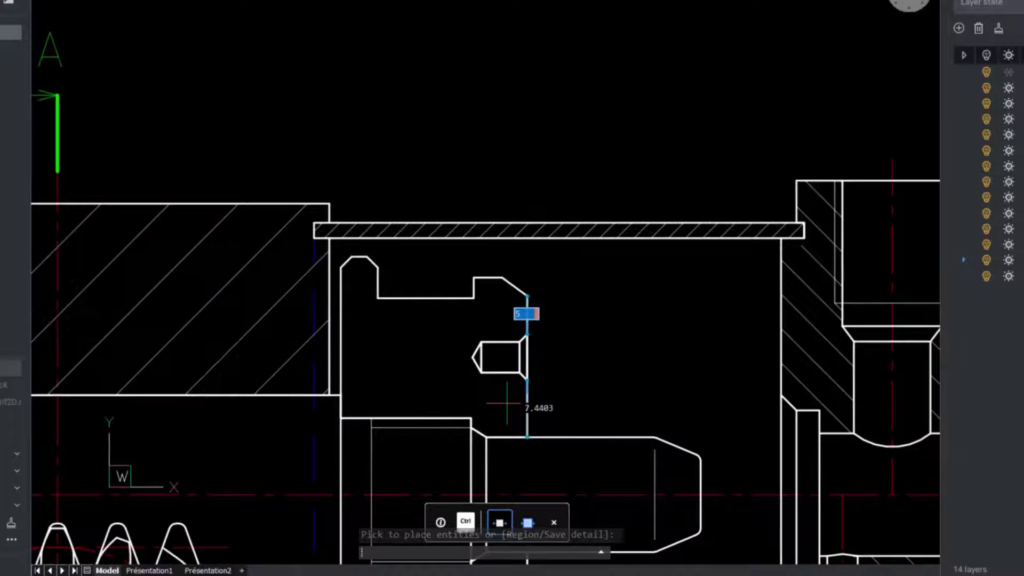
key(Return)
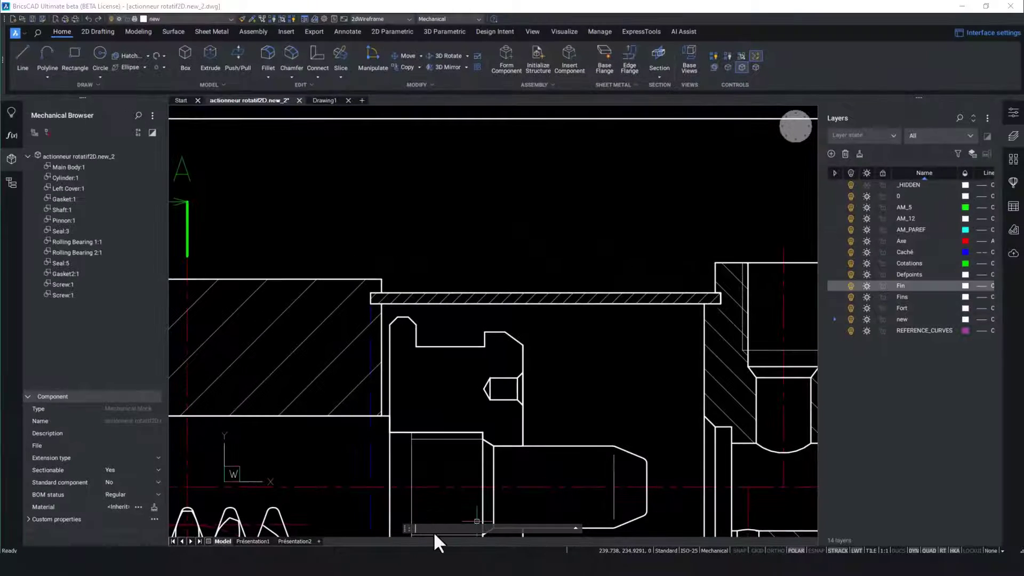
- Guided-copy the upper screw hole onto the right gasket's lower half, 7 mm below the shaft edge
text(copyguided)
key(Return)
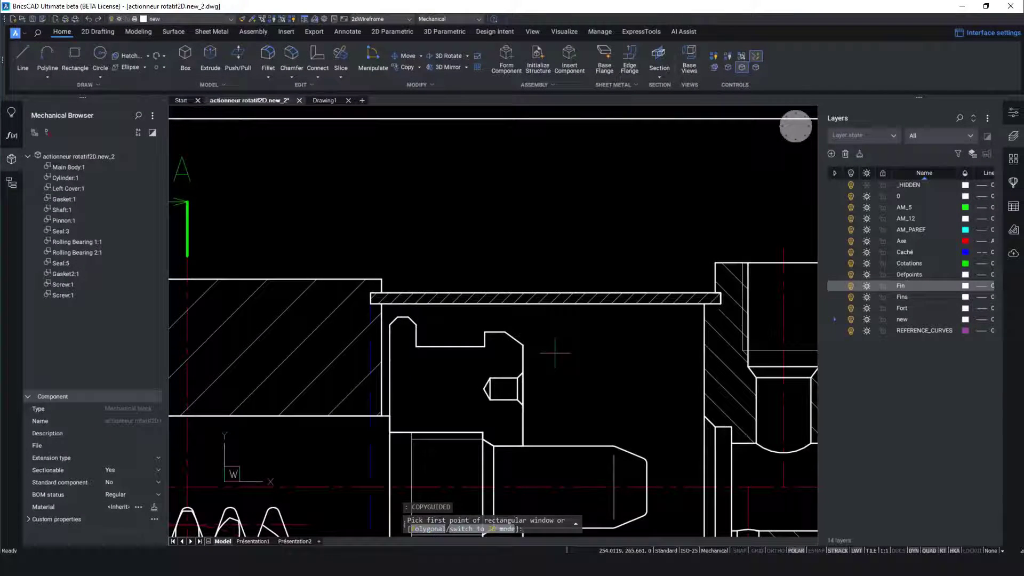
click(554, 353)
click(468, 417)
scroll(516, 406, down, 3)
middle_drag(516, 406, 455, 286)
scroll(450, 400, up, 4)
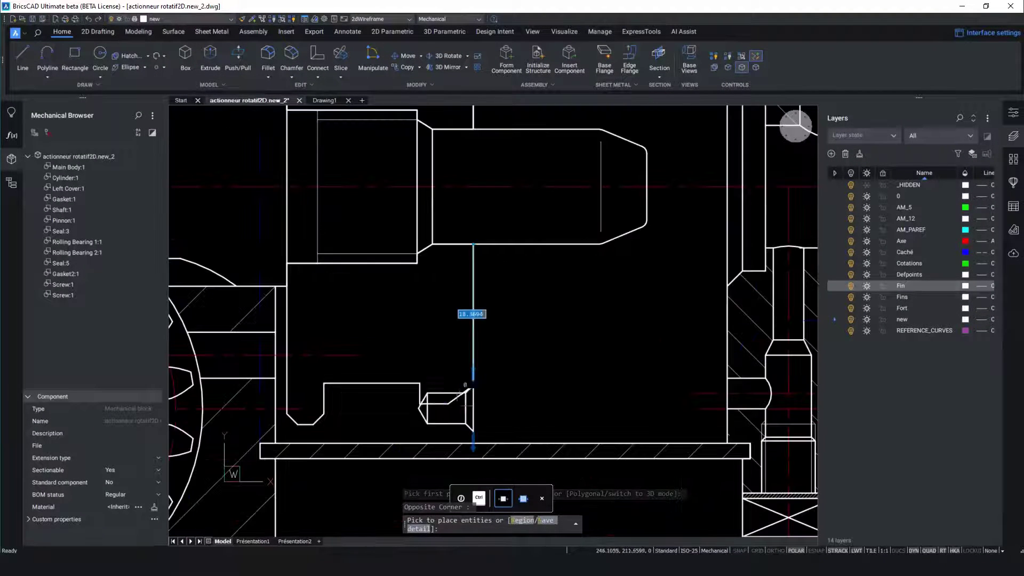
text(7)
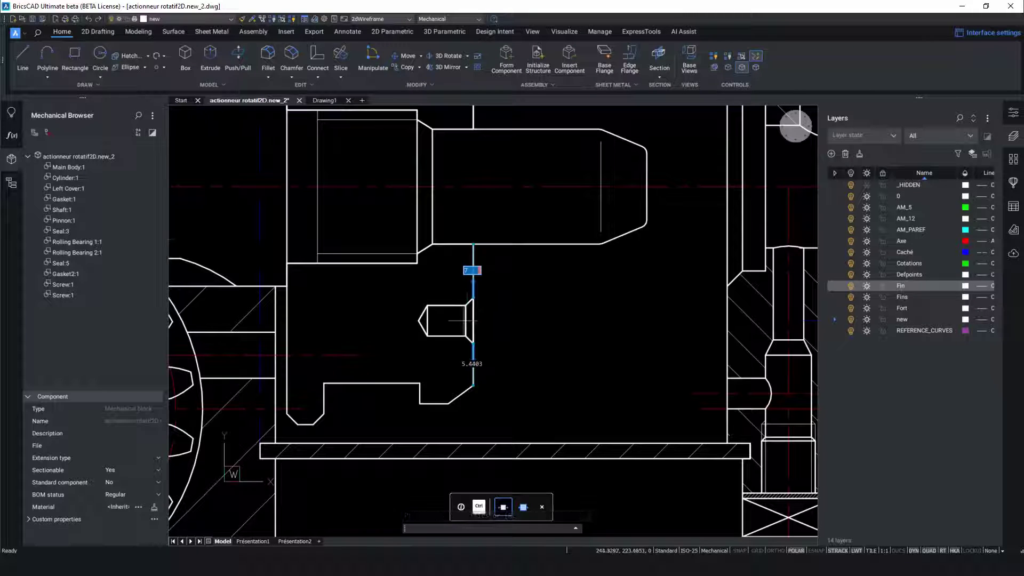
key(Escape)
scroll(462, 320, down, 2)
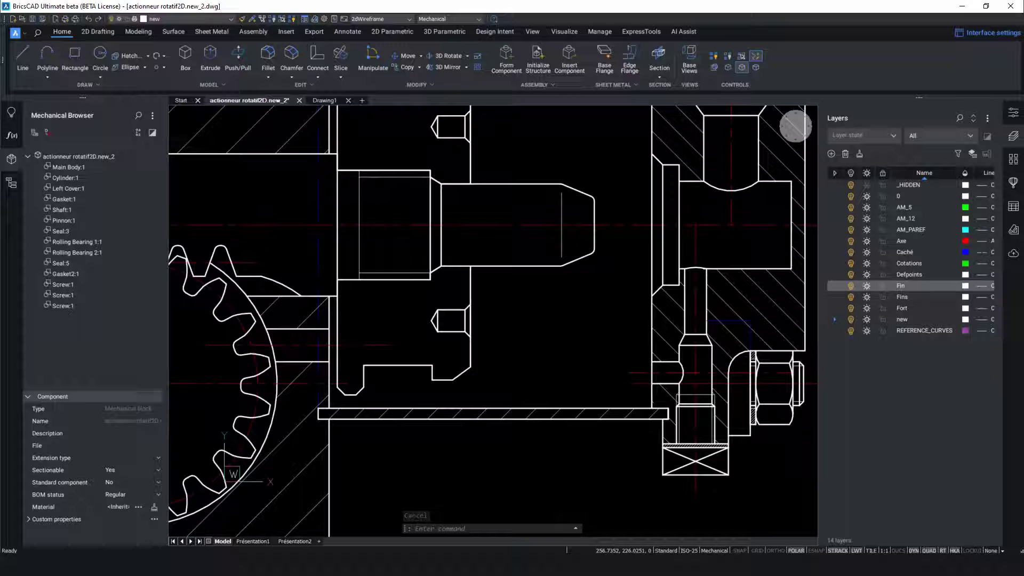
- Make Axe the current layer and add a centerline between the two horizontal edges of the right gasket's lower screw hole
click(795, 128)
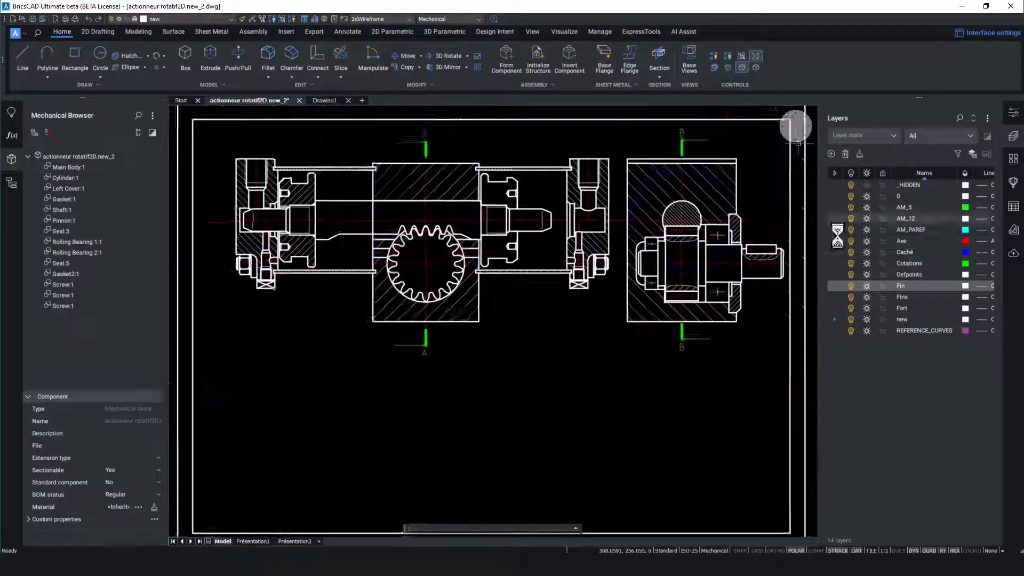
click(836, 241)
key(Escape)
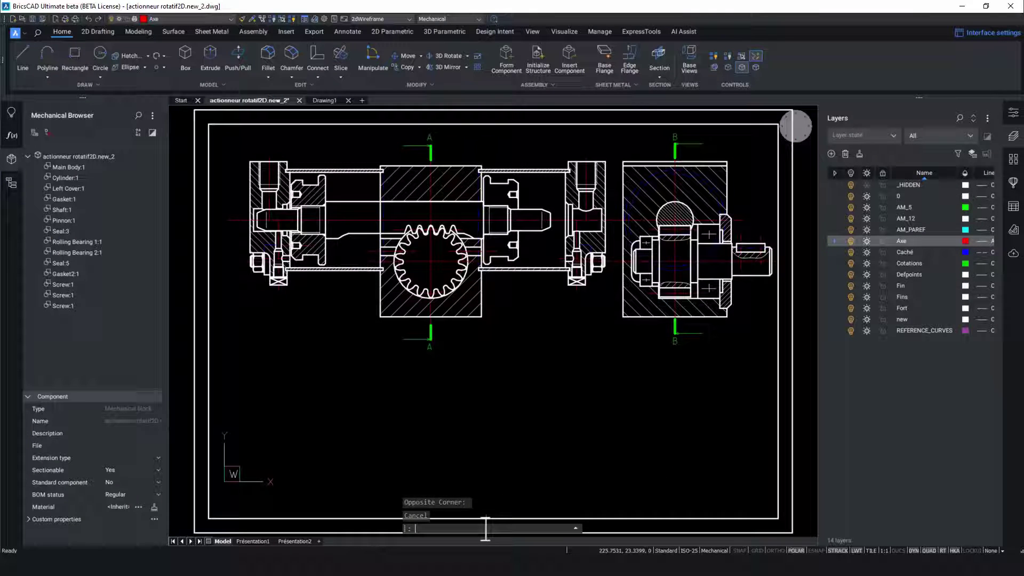
text(centerl)
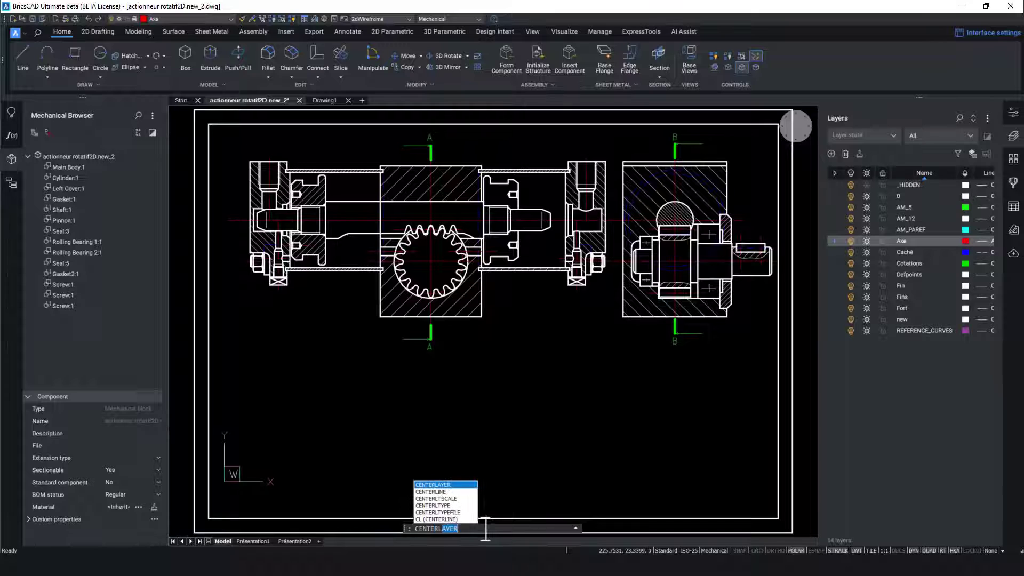
key(Return)
scroll(518, 241, up, 6)
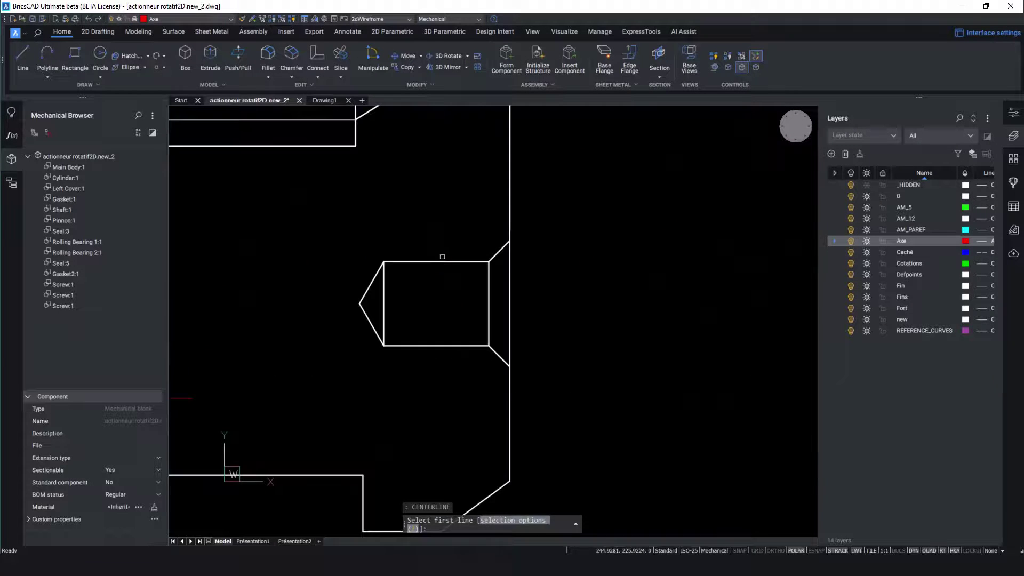
click(442, 260)
click(445, 346)
scroll(400, 304, up, 6)
- Stretch the new centerline's ends beyond the lower screw hole using its grips
click(393, 303)
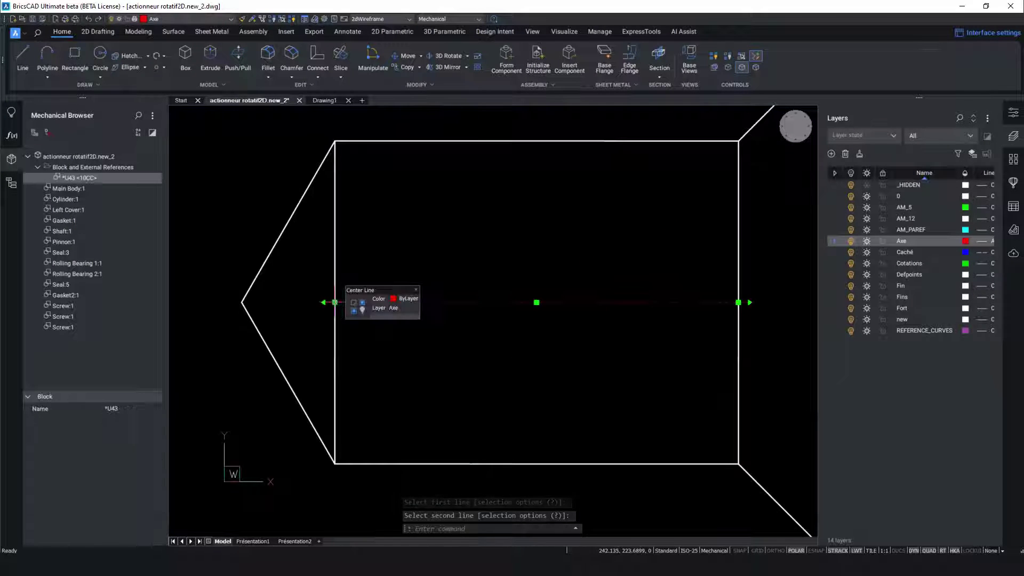
click(335, 302)
click(213, 298)
scroll(306, 379, down, 3)
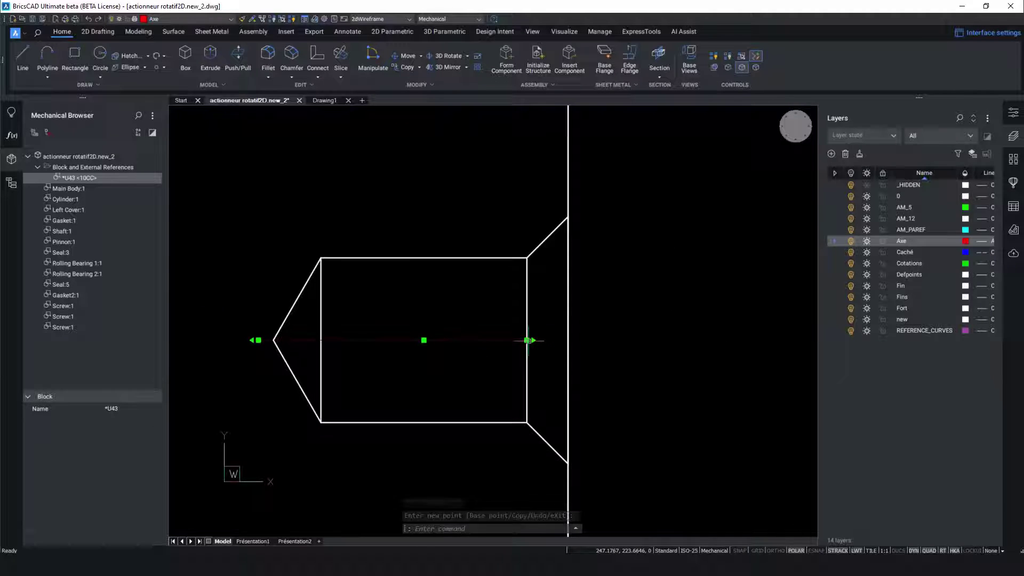
click(526, 339)
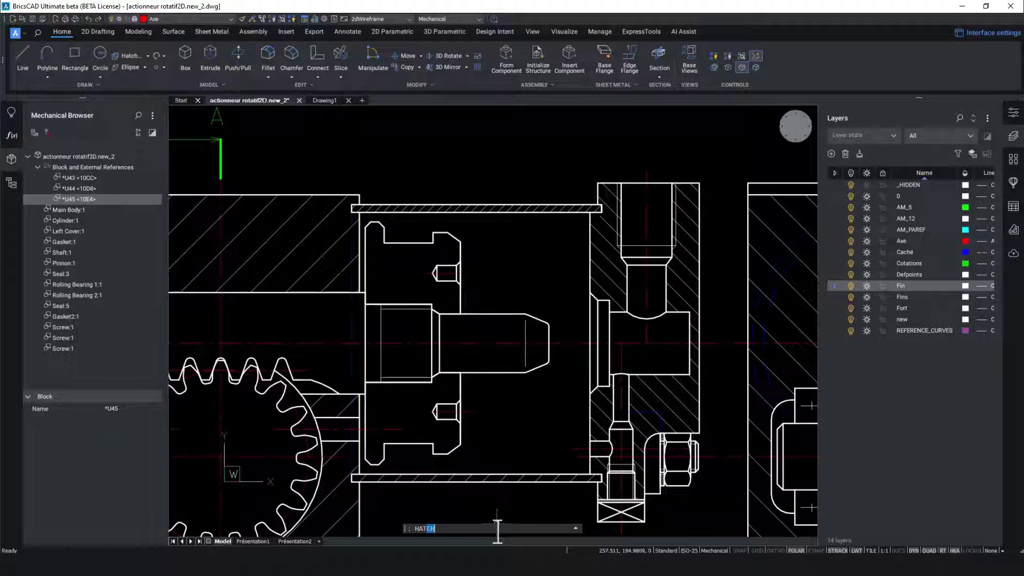
- Hatch the upper and lower sections of the right gasket with the predefined ANSI31 pattern at scale 1 and angle 0
key(Return)
click(831, 186)
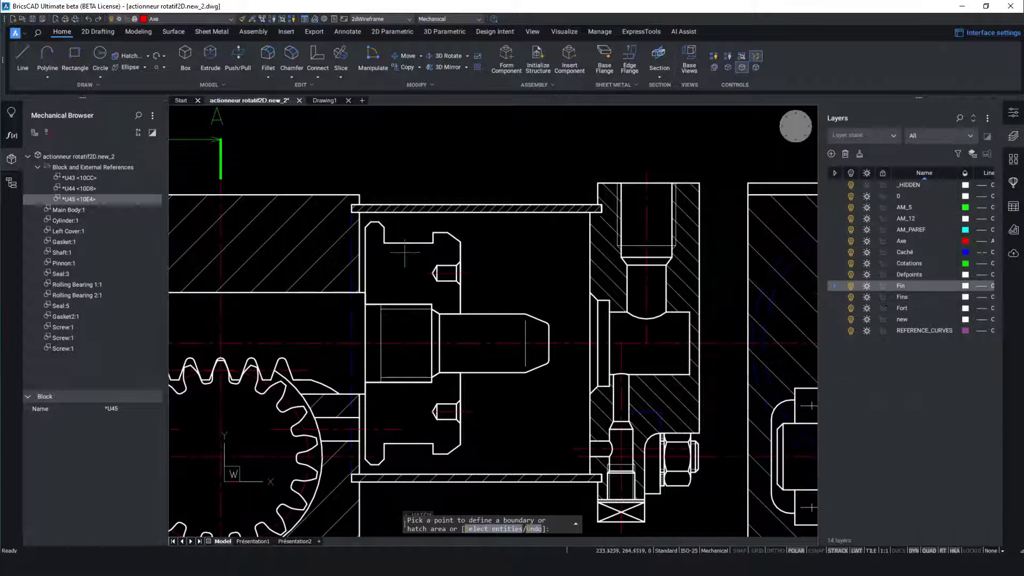
click(411, 267)
key(Return)
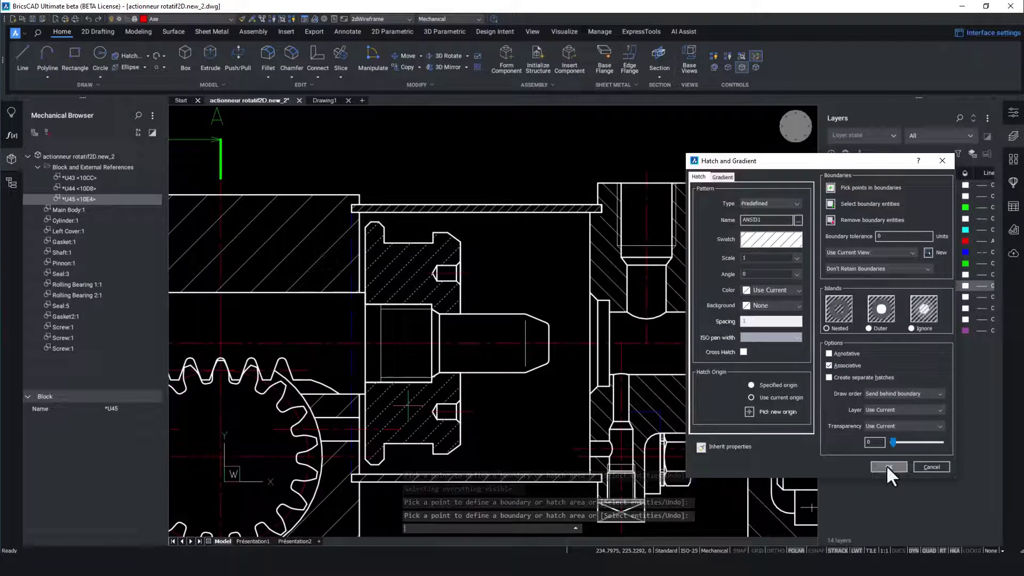
click(885, 465)
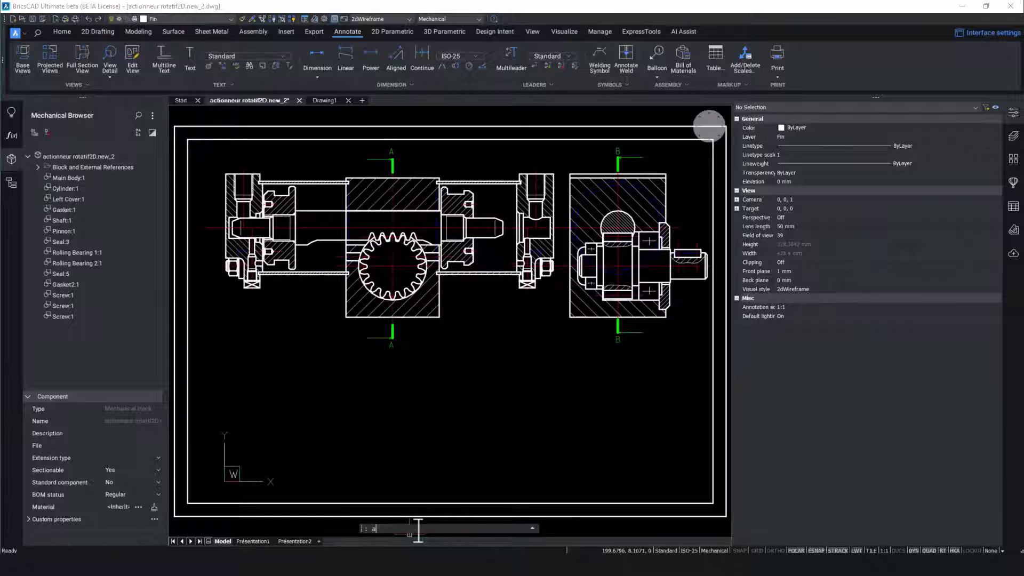
- Attach a surface texture symbol with AMSURFSYM to the shaft's upper edge, placing its leader end above the cylinder
text(ms)
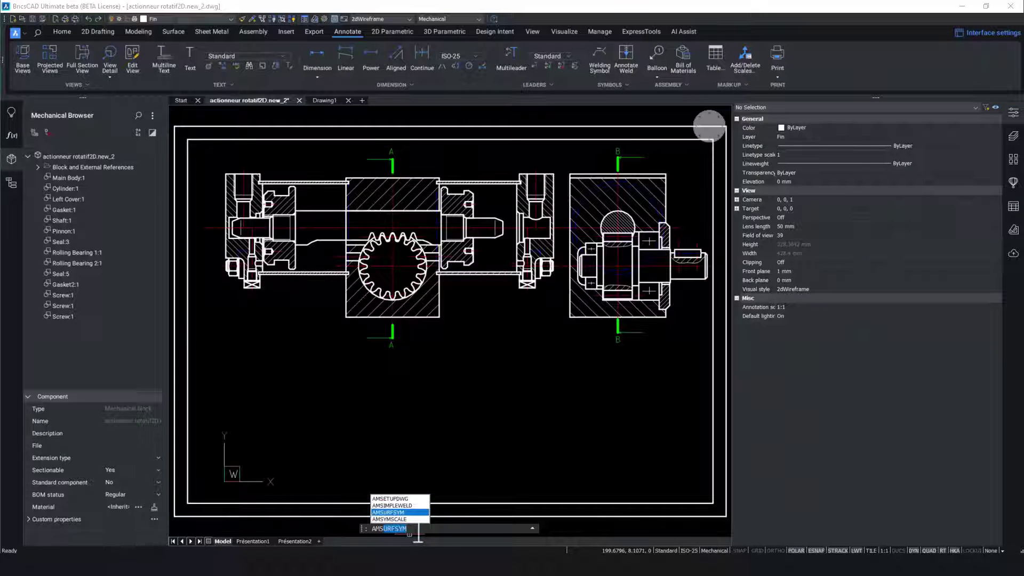
key(Return)
scroll(319, 185, up, 5)
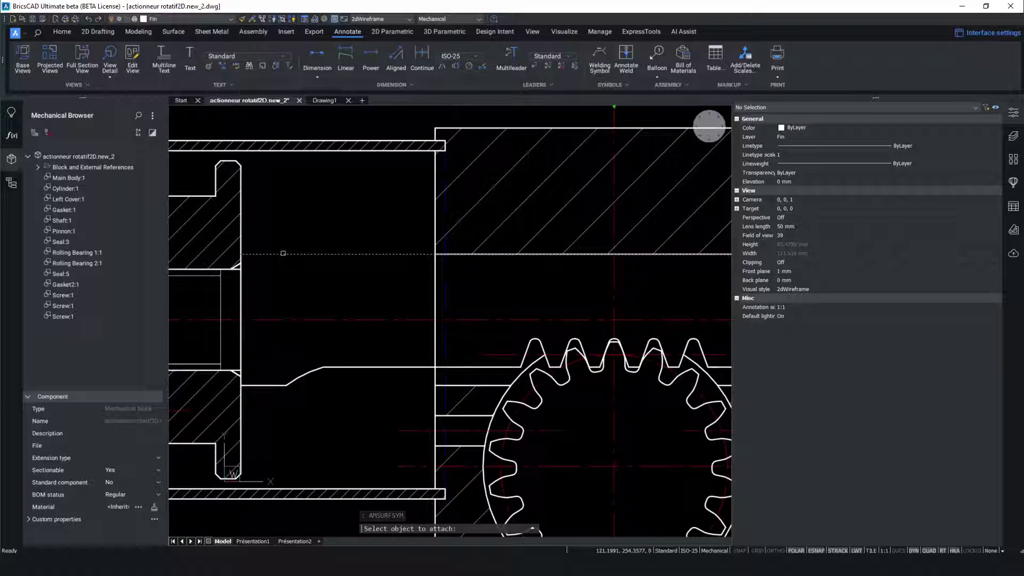
click(283, 253)
scroll(318, 254, down, 4)
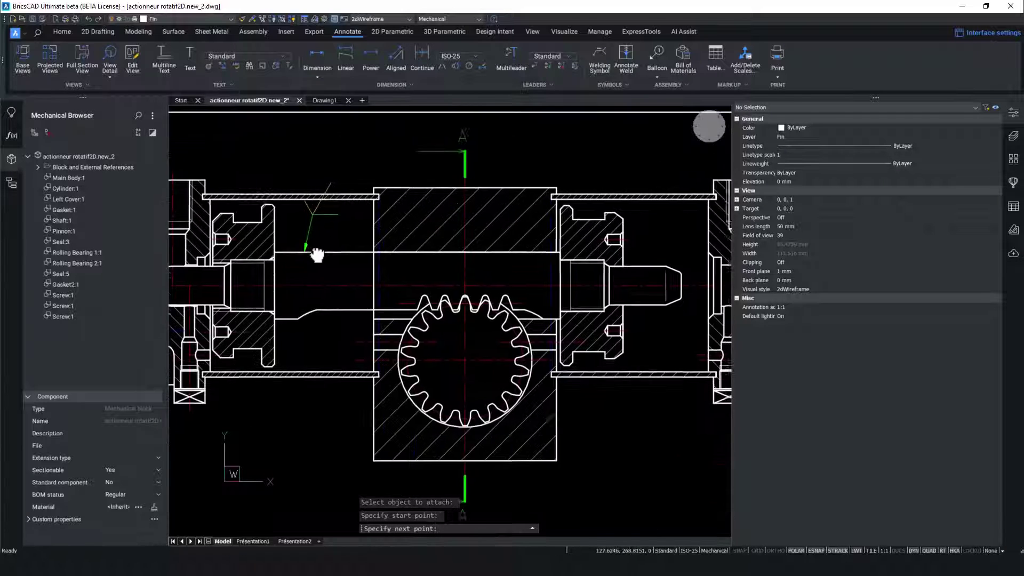
scroll(304, 298, up, 3)
click(306, 341)
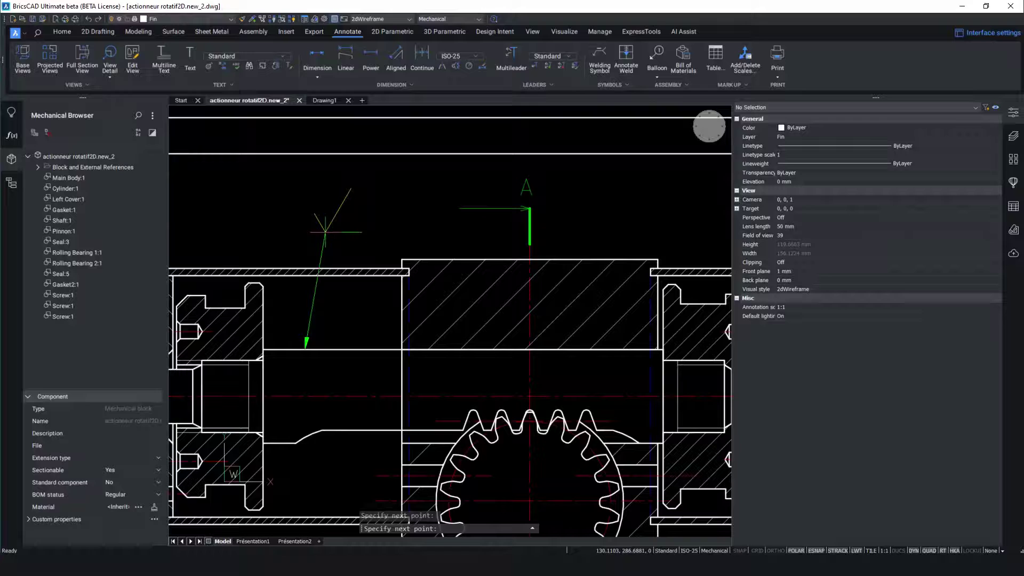
click(325, 232)
key(Return)
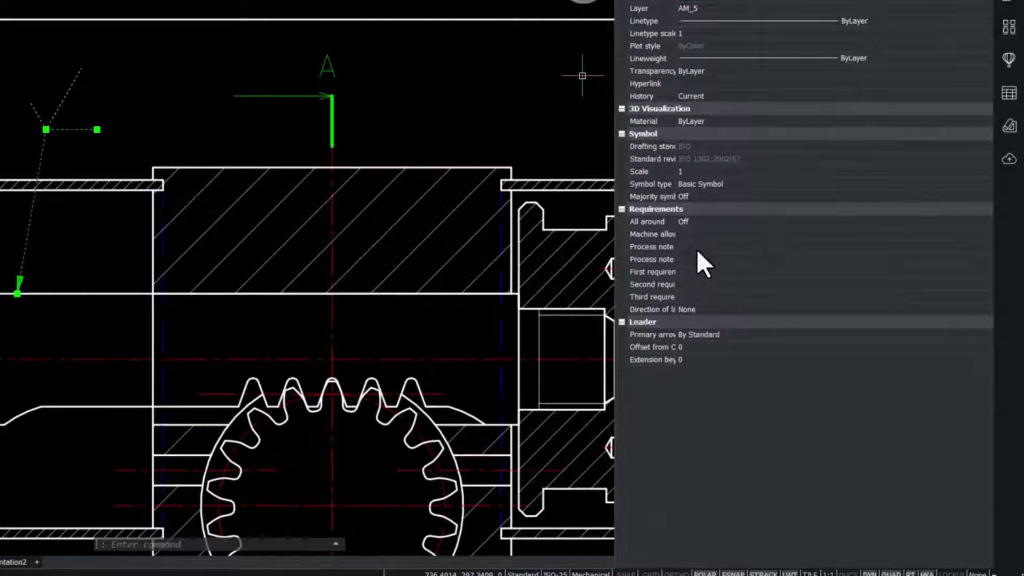
- Set the surface texture symbol's first requirement to Ra 3,2 and deselect it
click(914, 273)
click(988, 272)
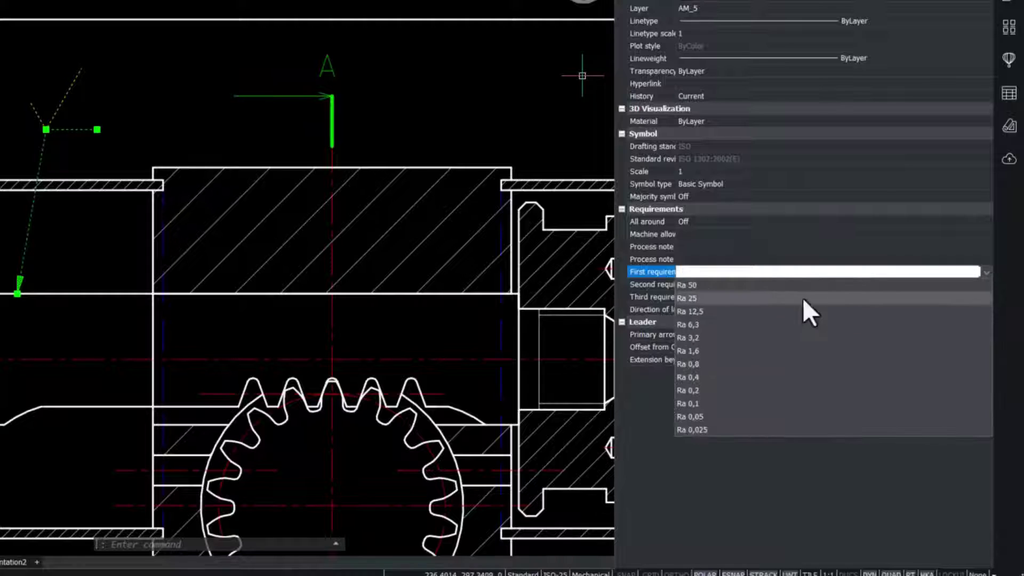
click(708, 337)
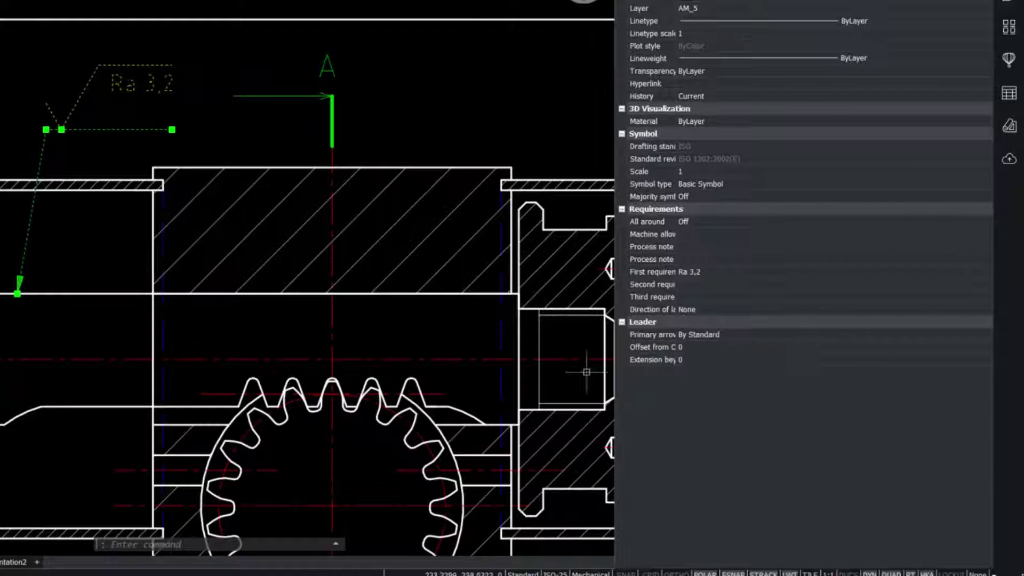
key(Escape)
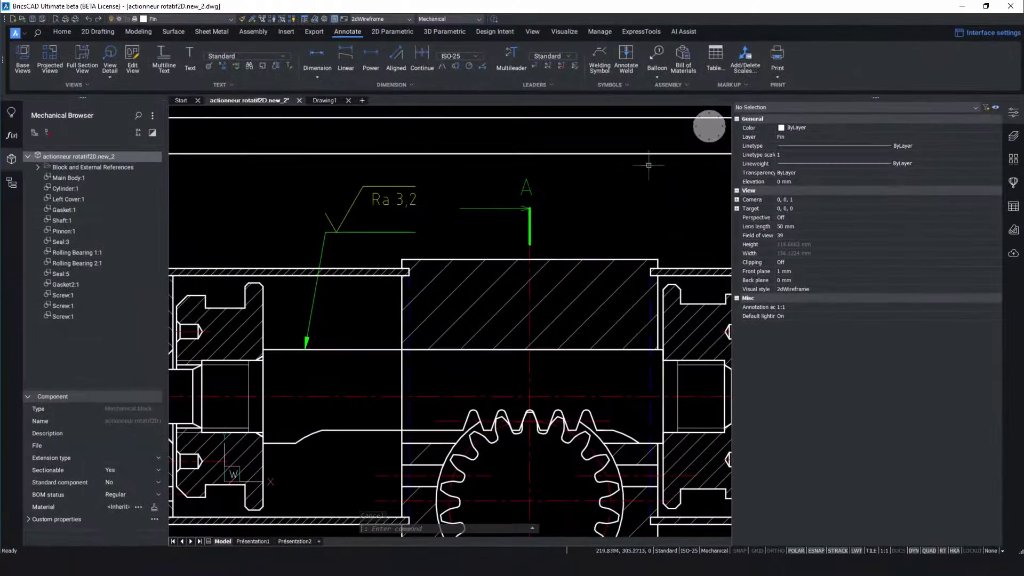
- Dimension the pinion shaft's diameter beside the seal in the right section view with AMPOWERDIM_ALI, placing the dimension line beyond the shaft end
click(709, 127)
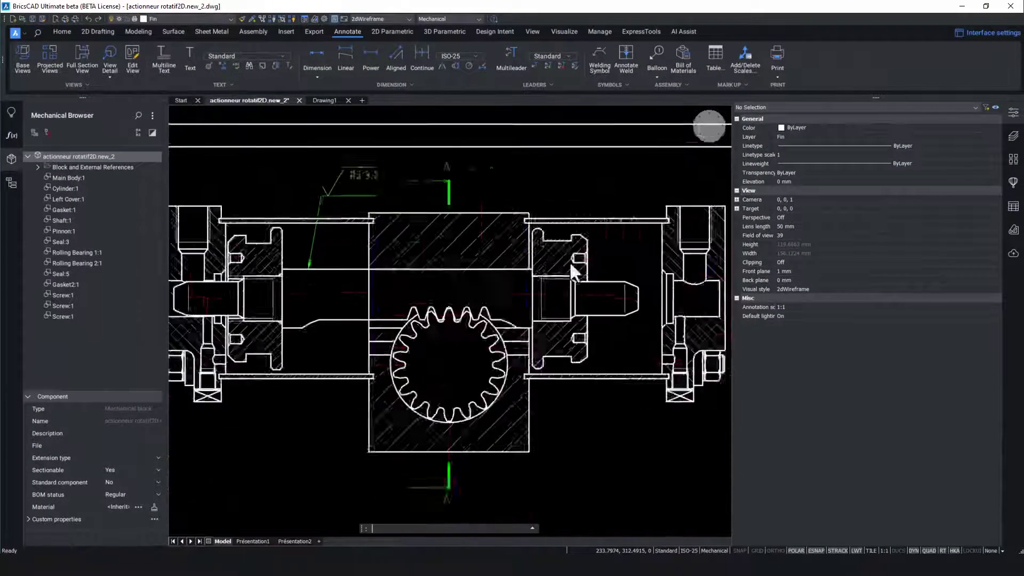
text(a)
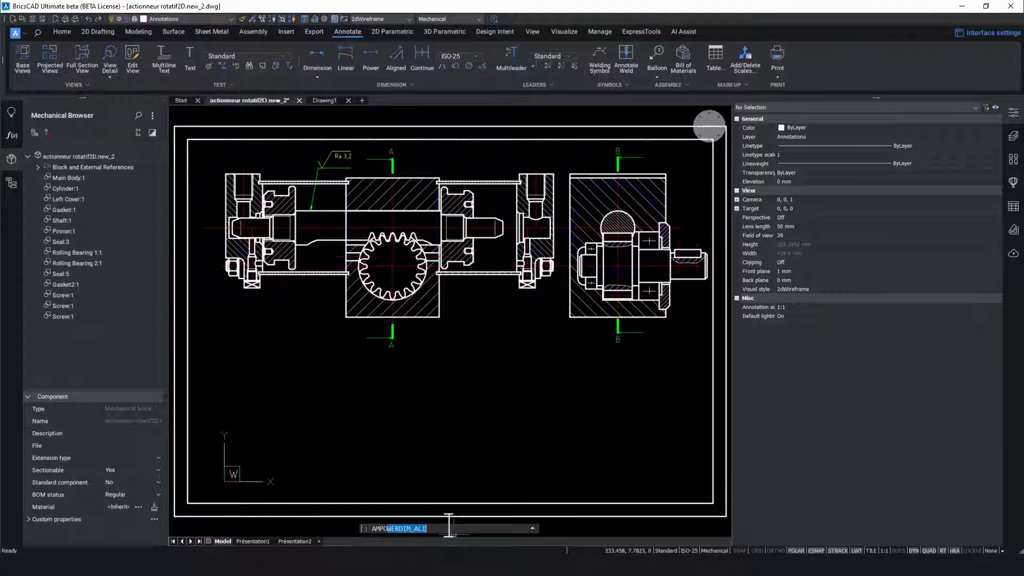
text(we)
key(Return)
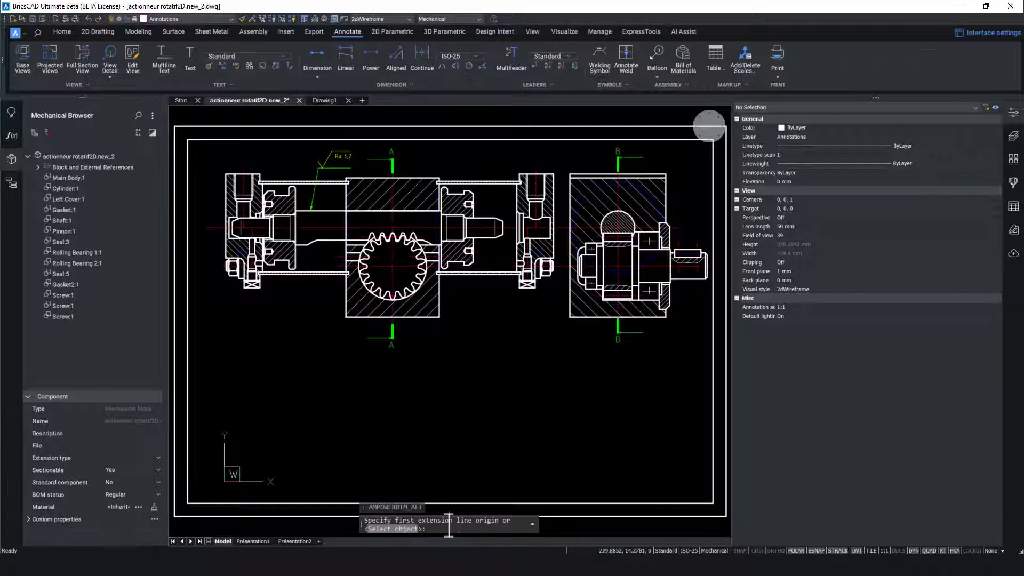
scroll(679, 246, up, 9)
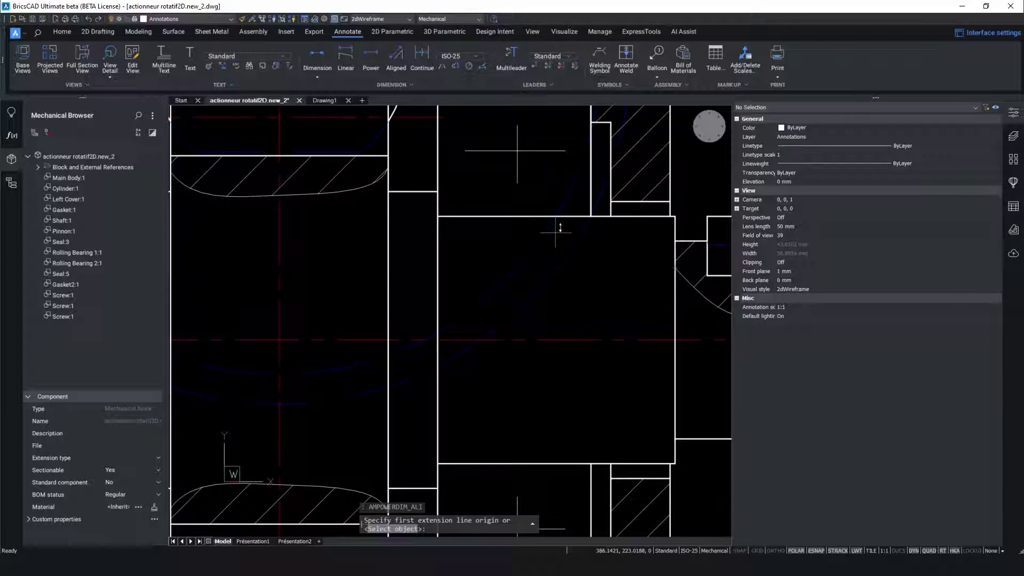
click(593, 216)
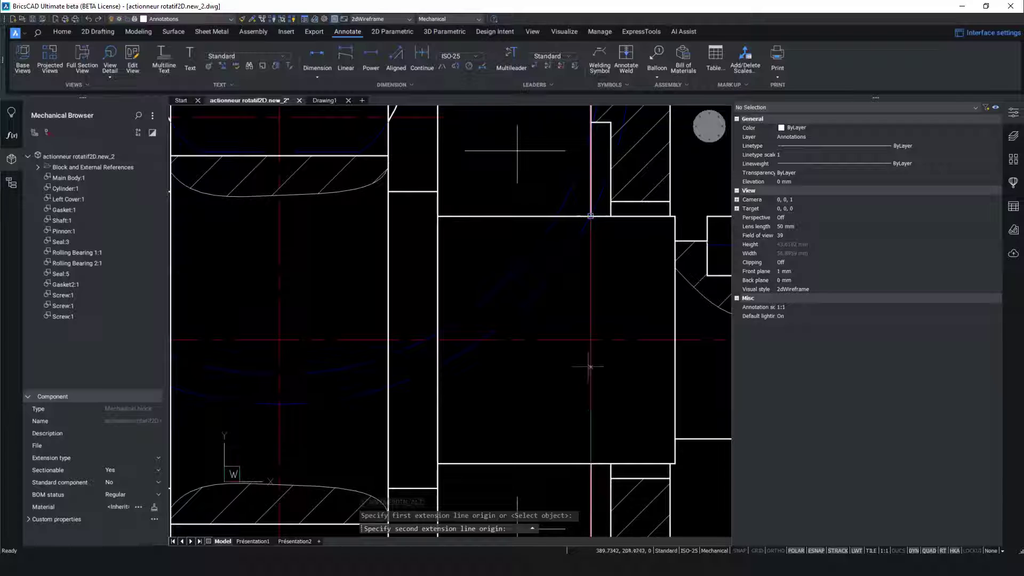
click(590, 463)
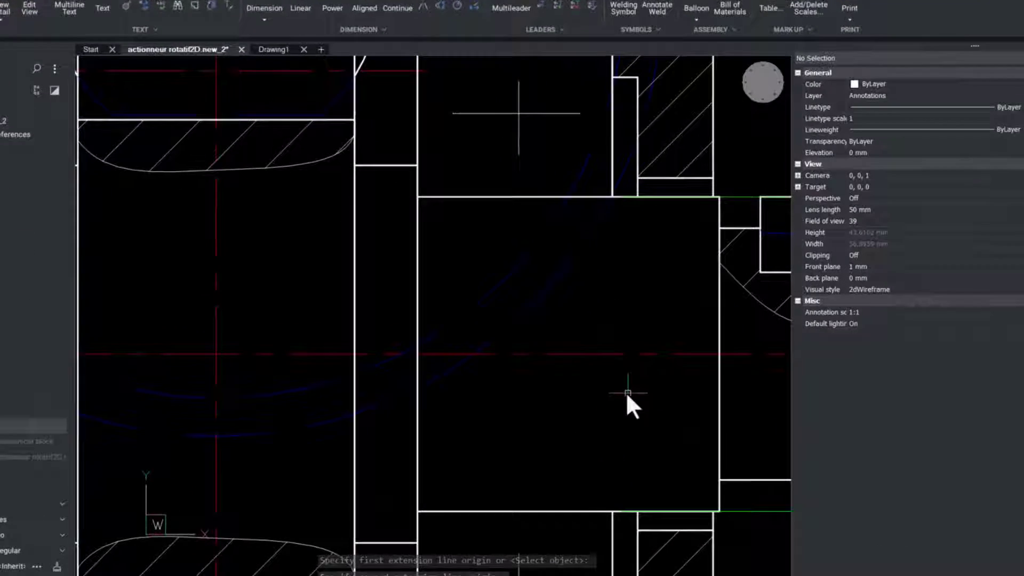
click(602, 371)
- Insert the diameter symbol before the dimension text and check the dimension's geometry and unit settings
click(639, 228)
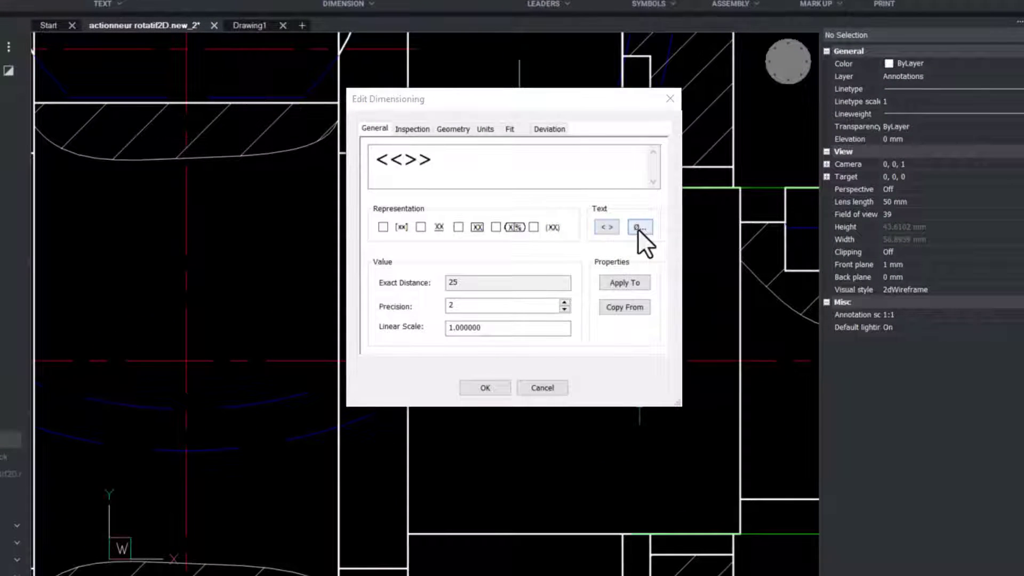
click(664, 177)
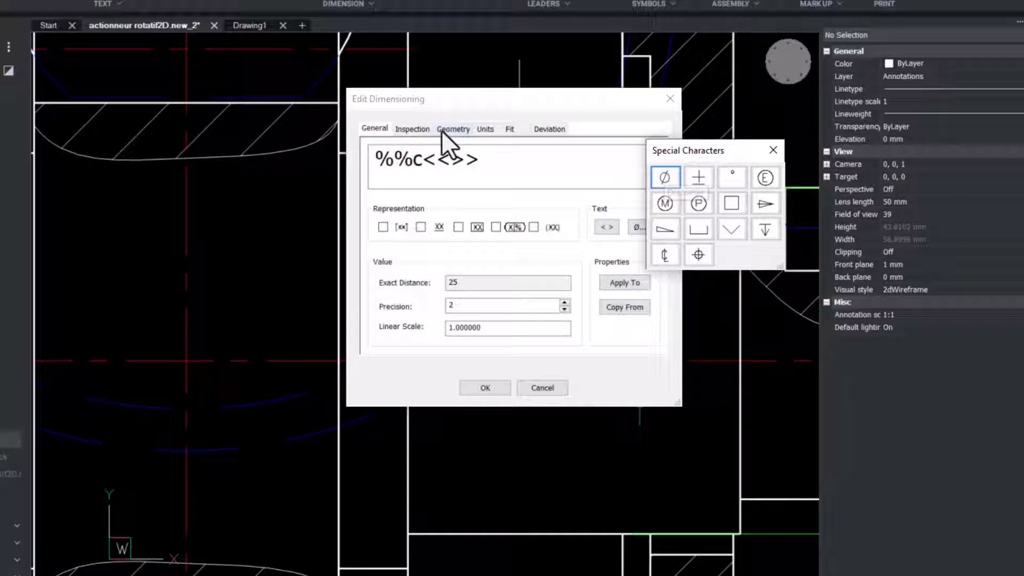
click(459, 130)
click(484, 128)
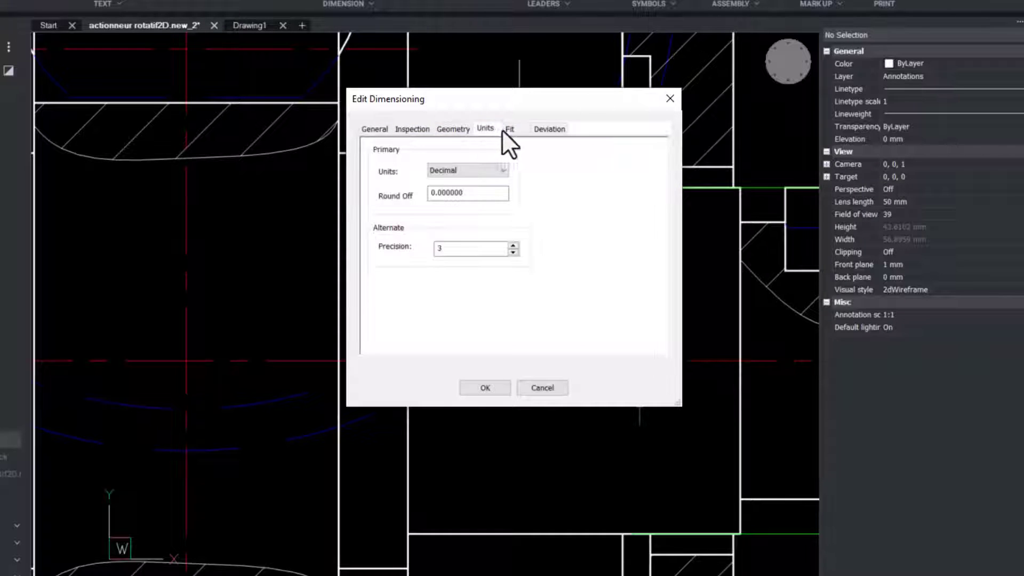
- Enable the fit for the diameter dimension, choose shaft fit h6, and accept the dimension settings
click(508, 129)
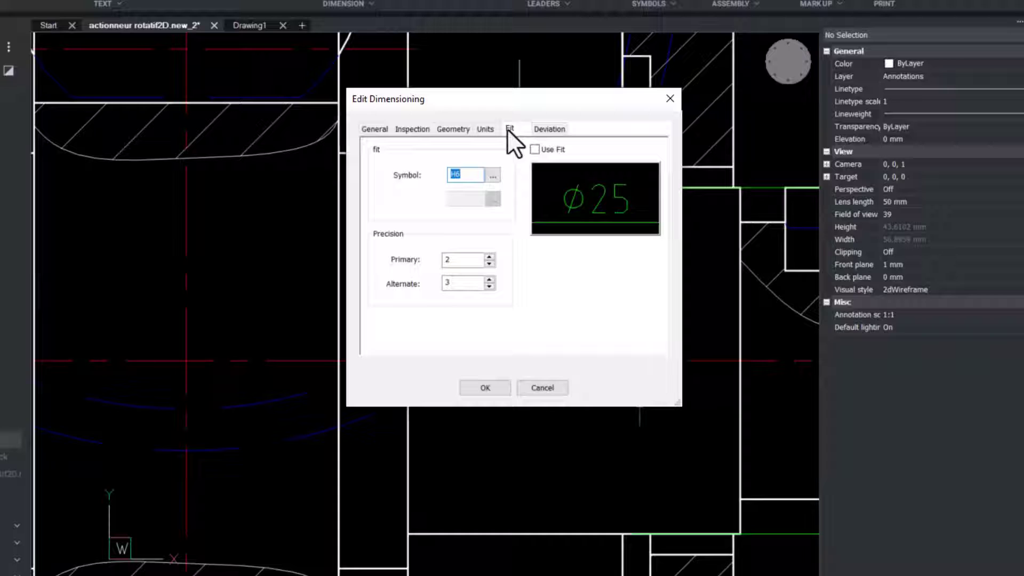
click(533, 149)
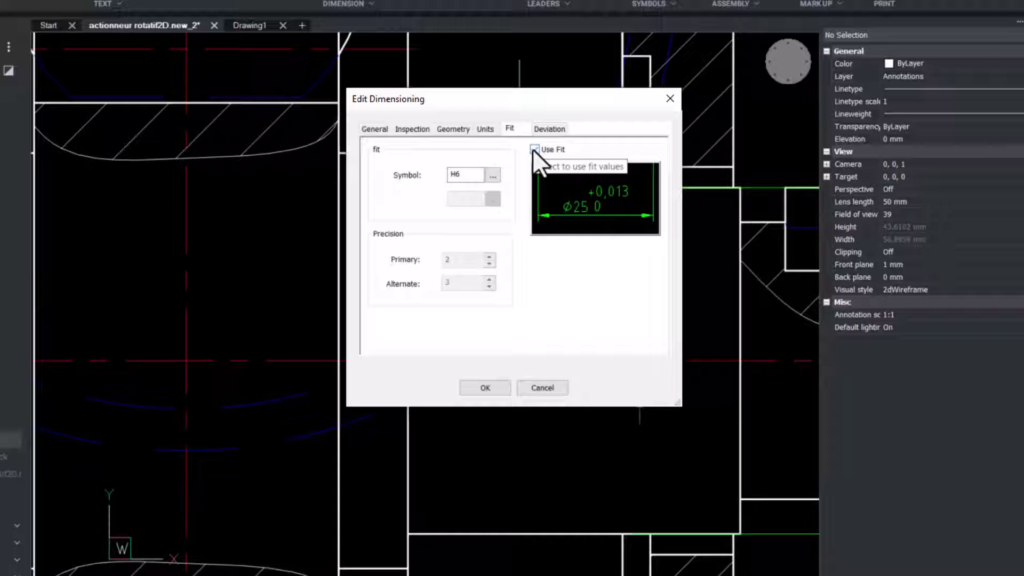
click(533, 149)
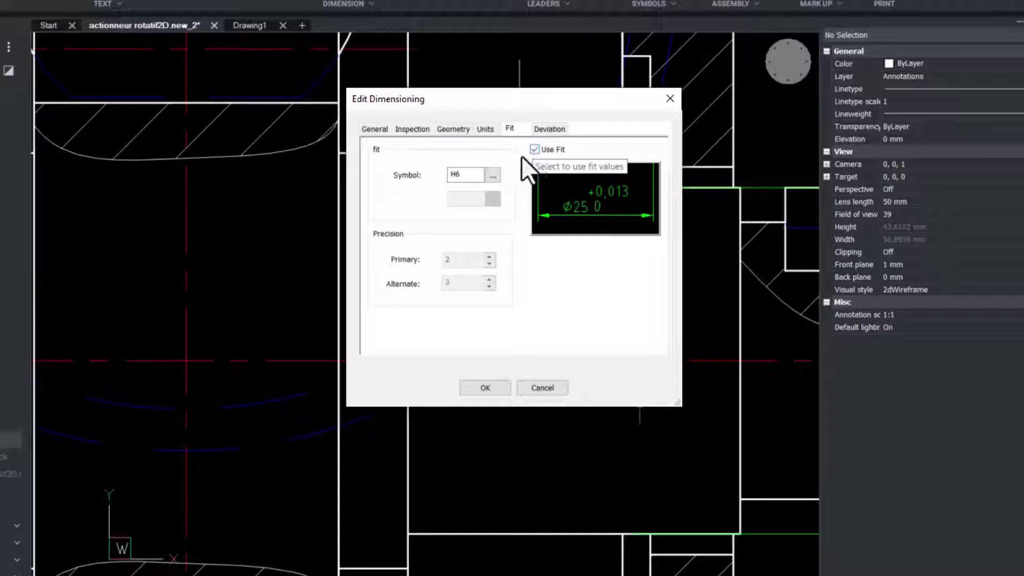
click(492, 174)
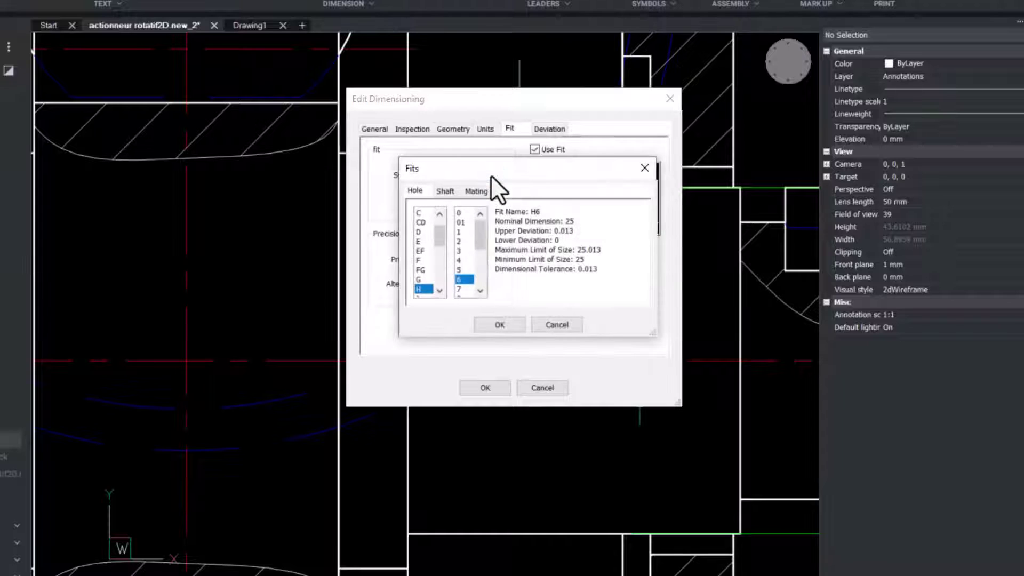
scroll(443, 271, down, 3)
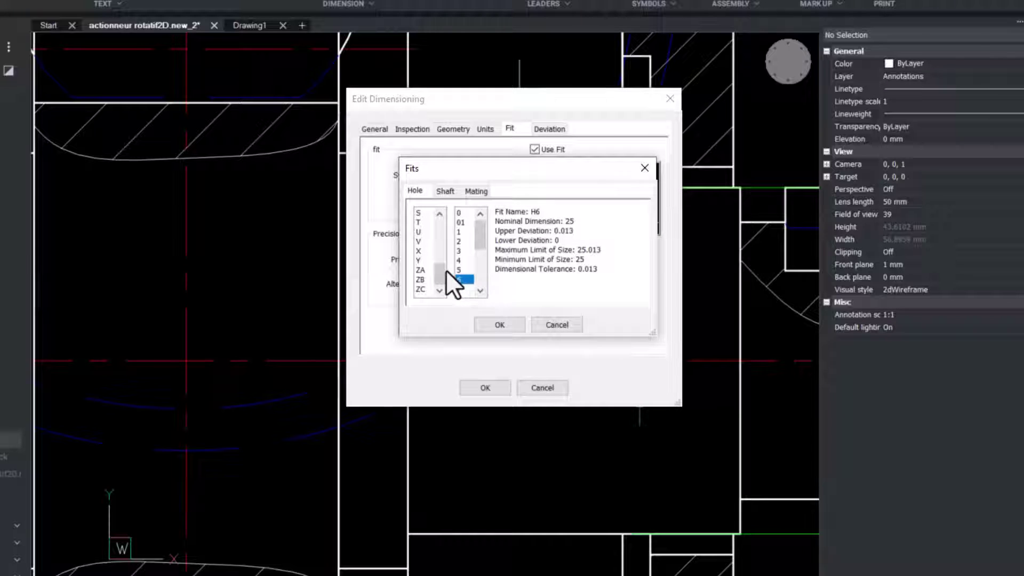
scroll(475, 276, down, 4)
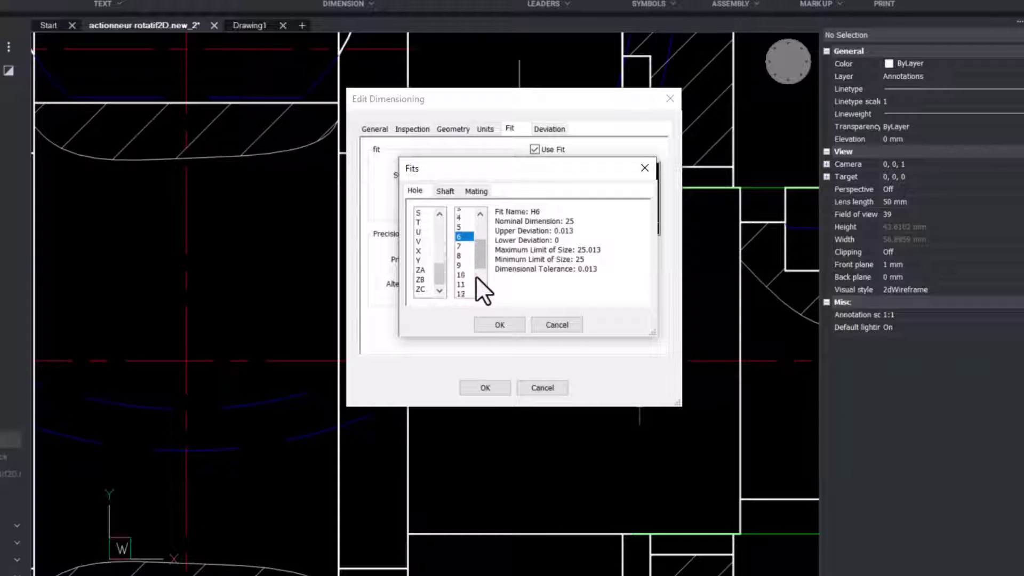
click(499, 324)
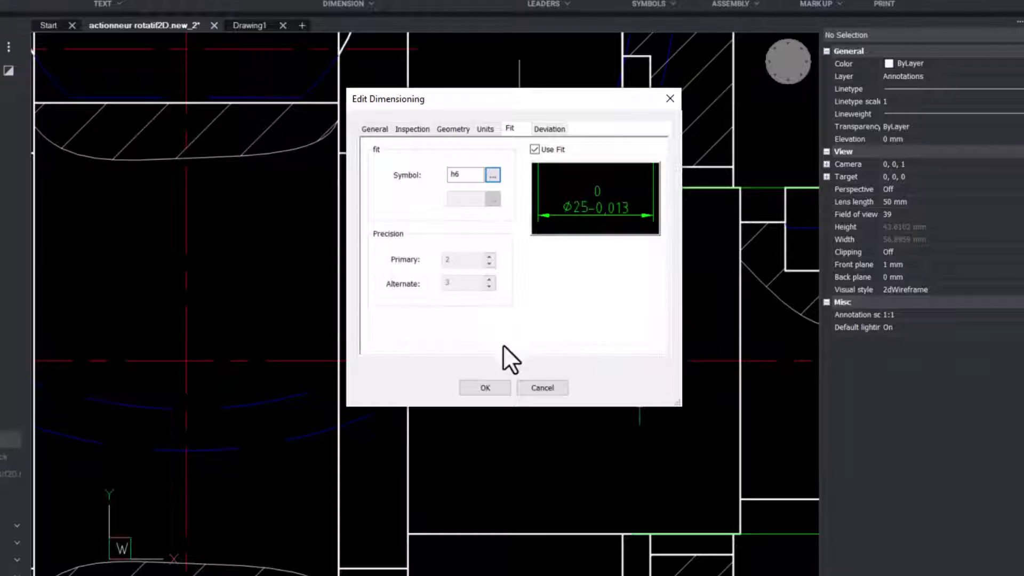
click(485, 388)
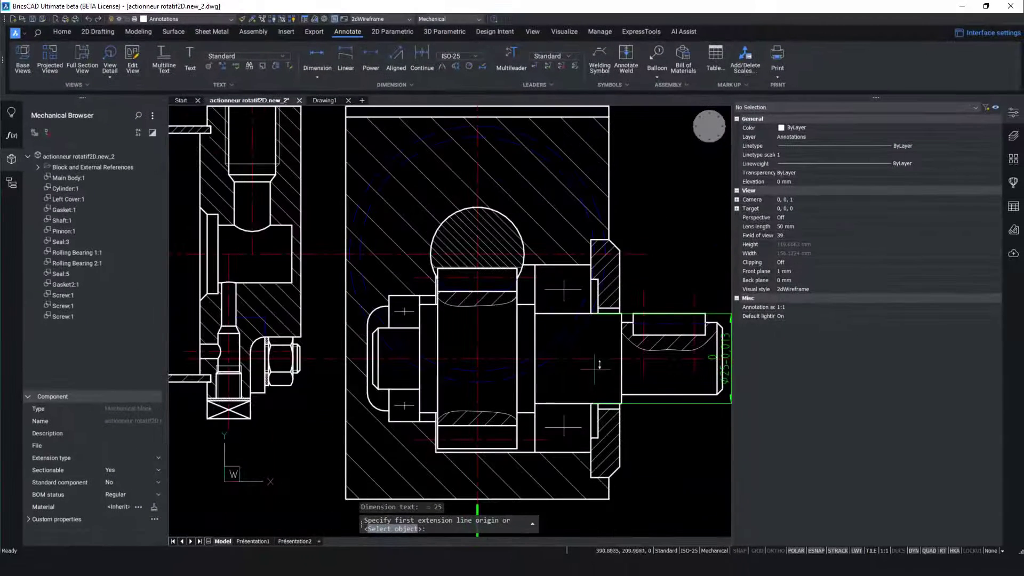
scroll(599, 364, up, 3)
key(Return)
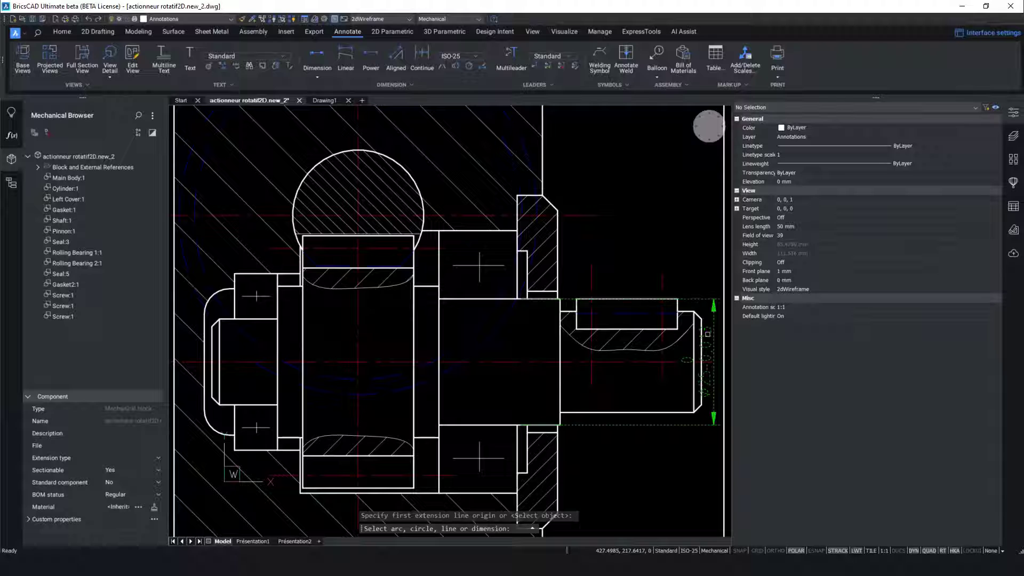
click(708, 334)
key(Escape)
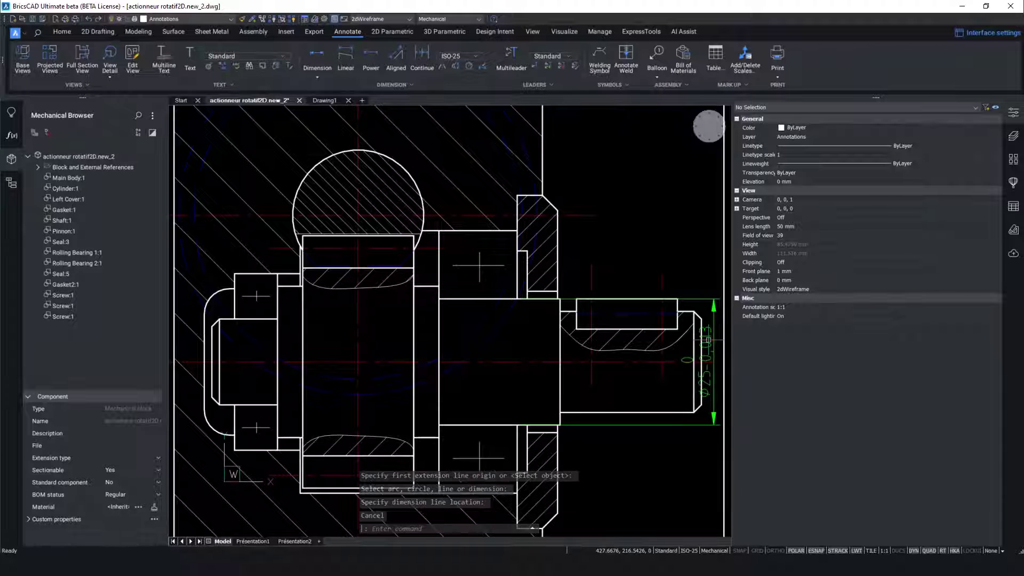
- Move the shaft diameter dimension line inward onto the dimensioned shaft section using its grip, and deselect it
click(710, 349)
click(695, 362)
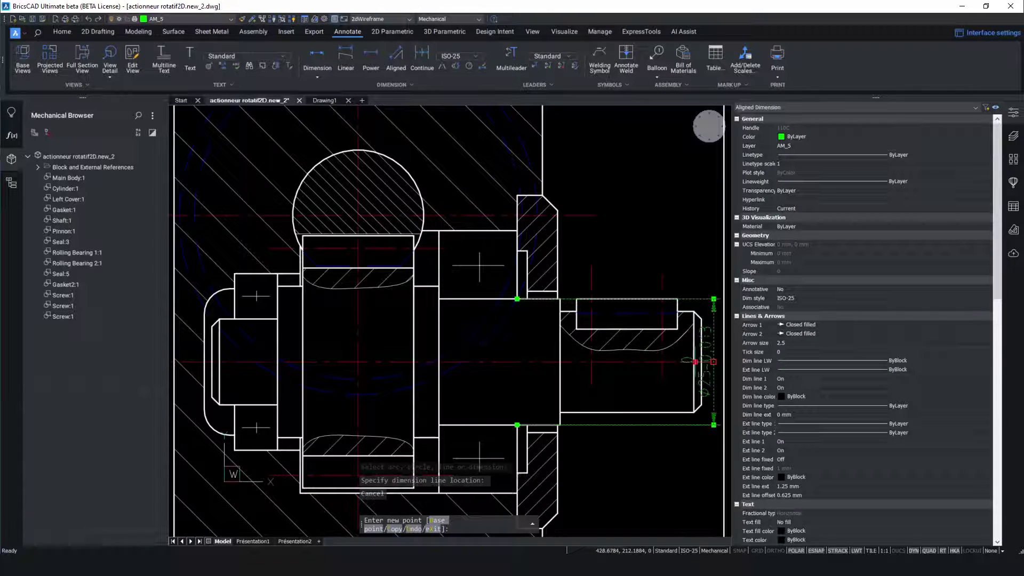
click(529, 358)
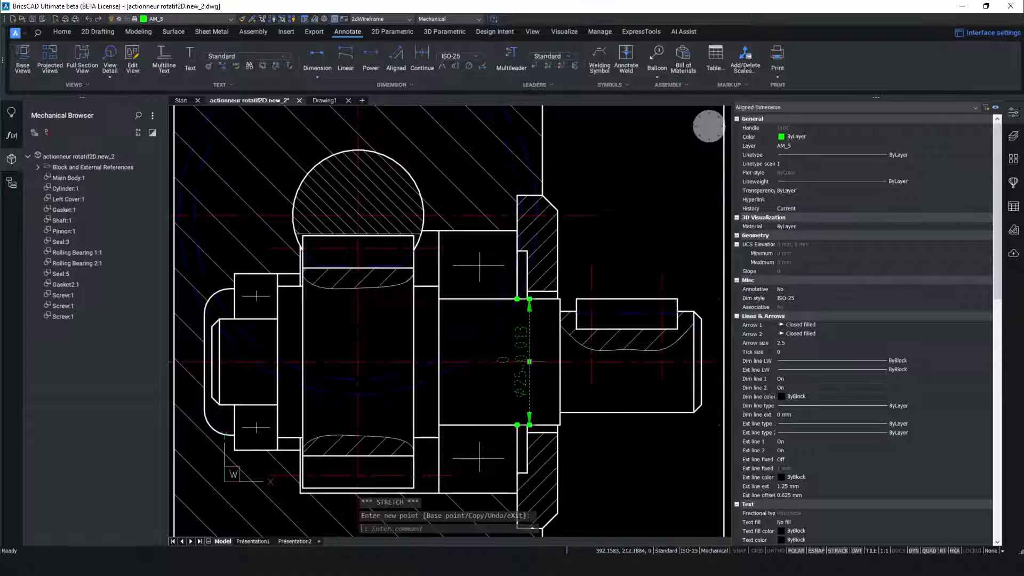
key(Escape)
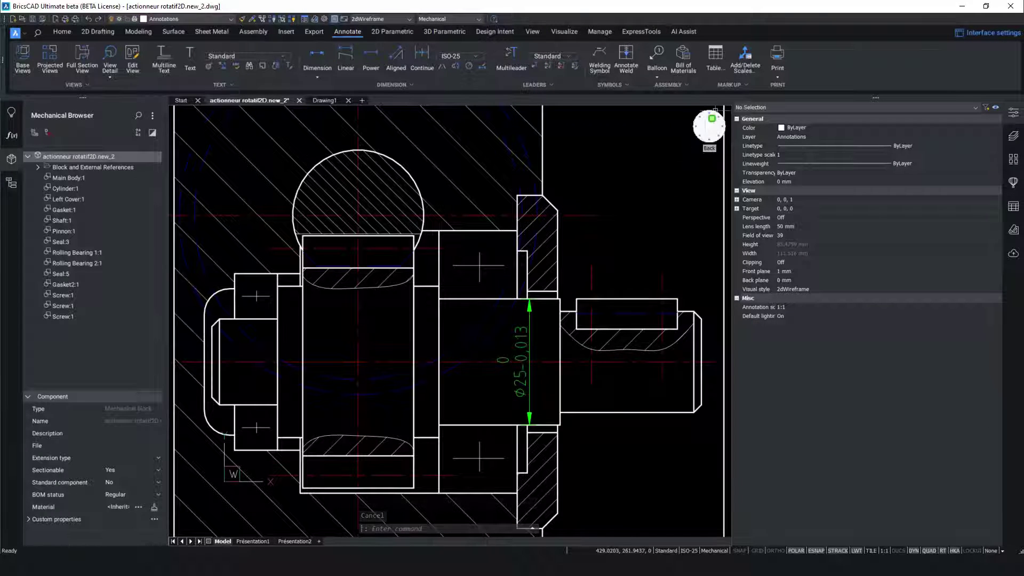
- Add chained quick dimensions with QDIM across the right cover's outer edges and upper bore walls, placing them above the cover
click(710, 126)
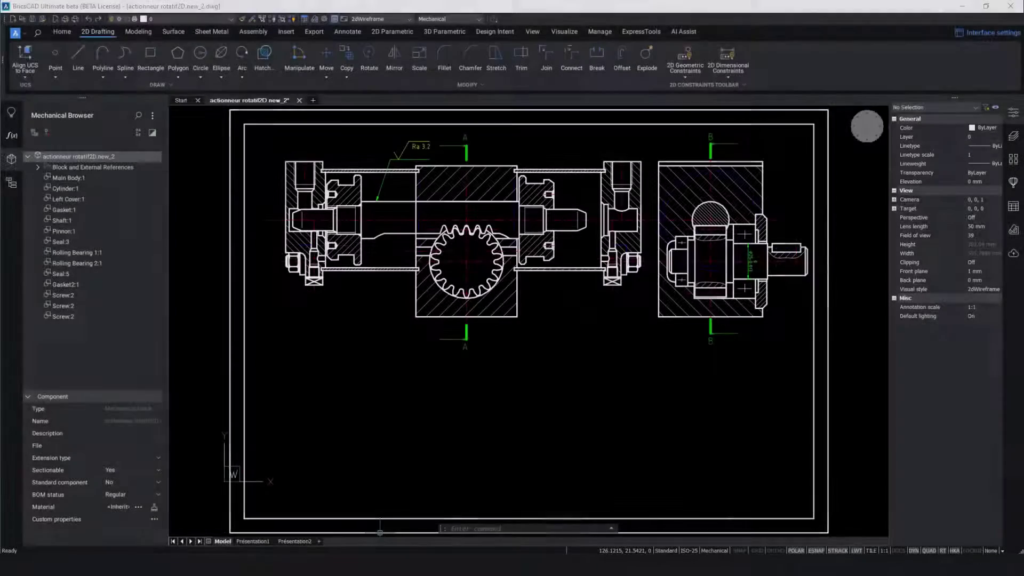
click(545, 528)
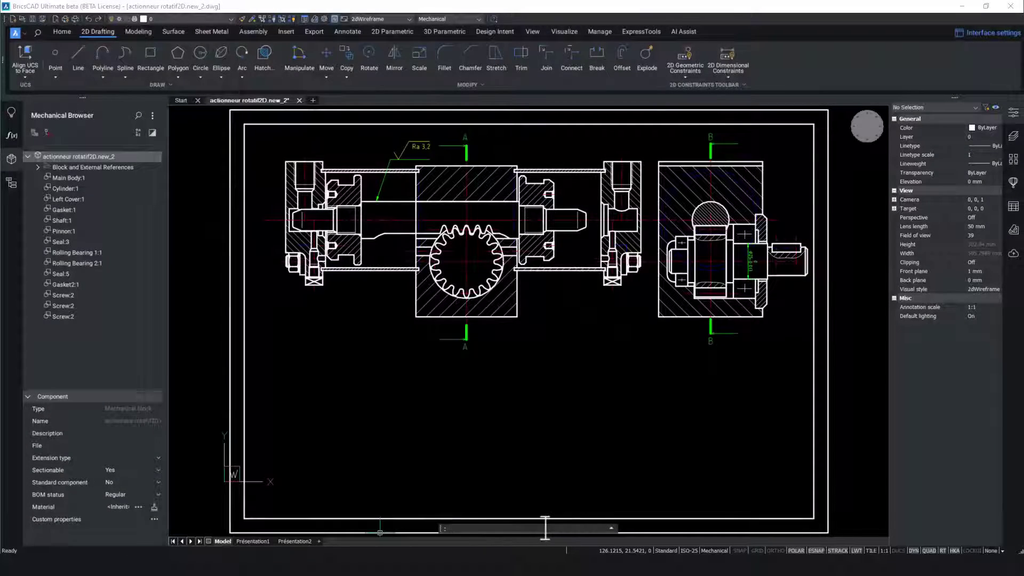
text(qd)
key(Return)
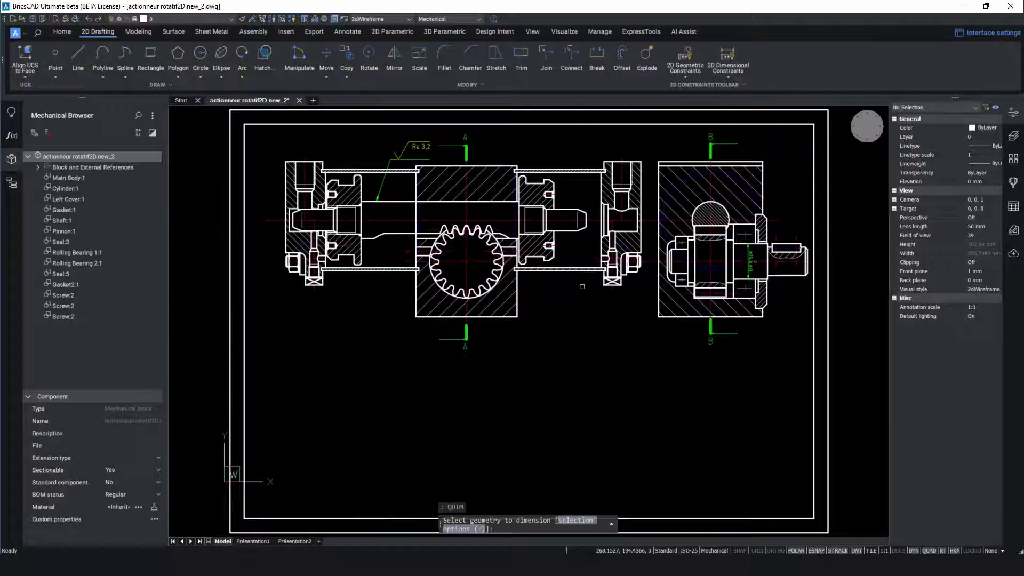
scroll(581, 287, up, 10)
click(589, 277)
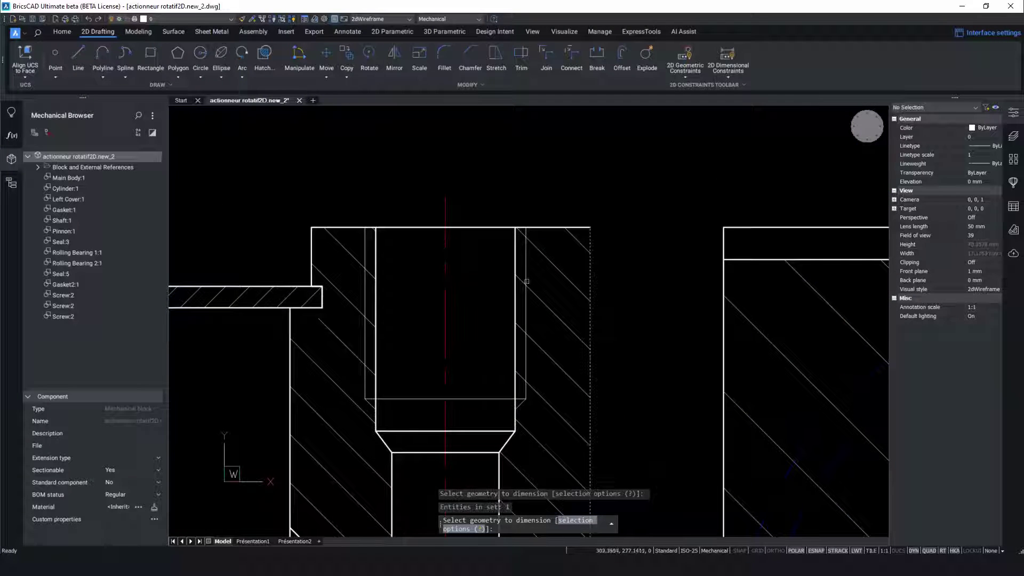
click(515, 299)
click(375, 288)
click(310, 255)
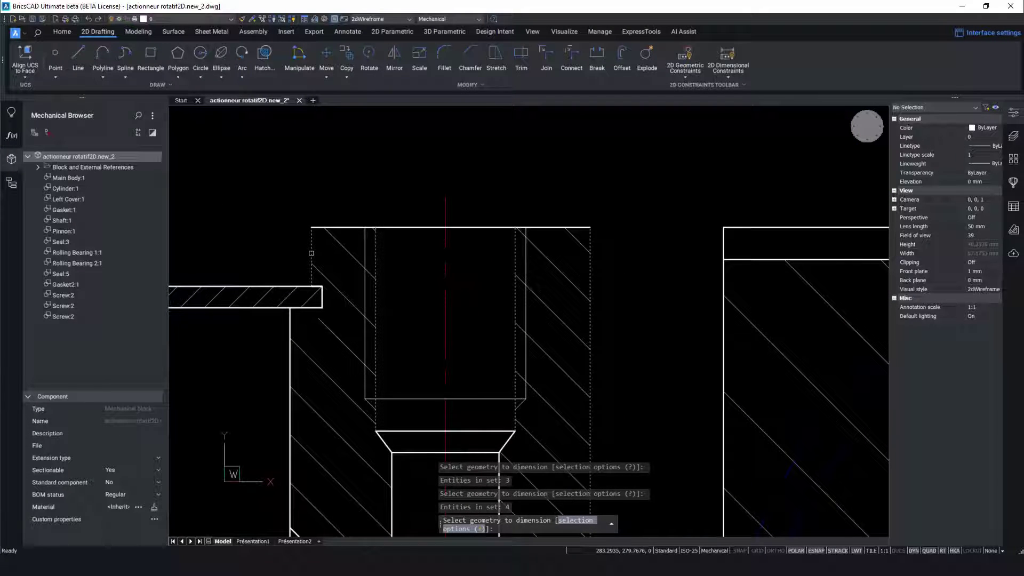
key(Return)
click(349, 141)
- Turn on the tolerance display for the right cover's bore width dimension
scroll(542, 207, down, 1)
middle_drag(542, 214, 521, 293)
click(469, 243)
click(452, 229)
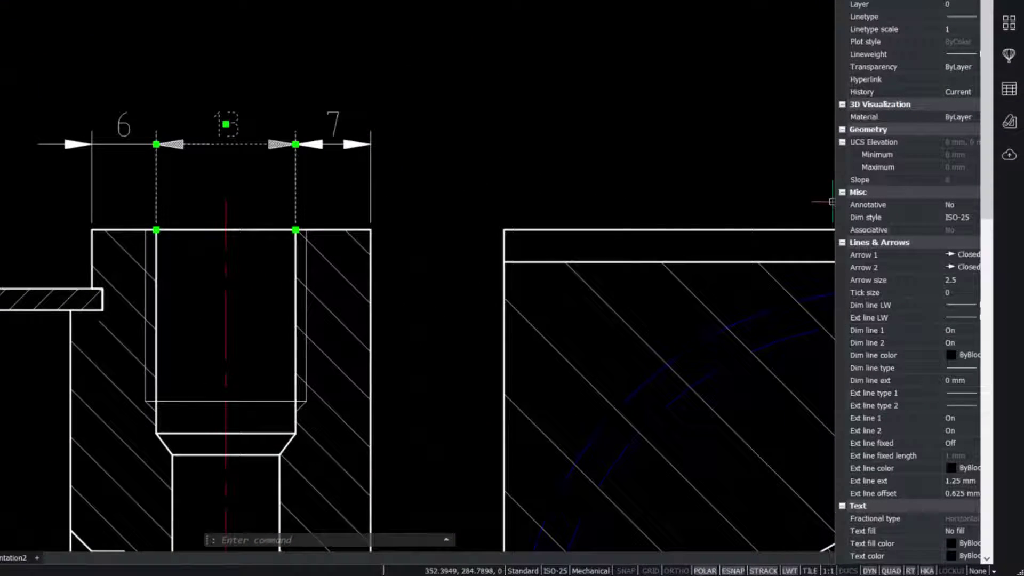
drag(832, 201, 709, 202)
scroll(917, 316, down, 10)
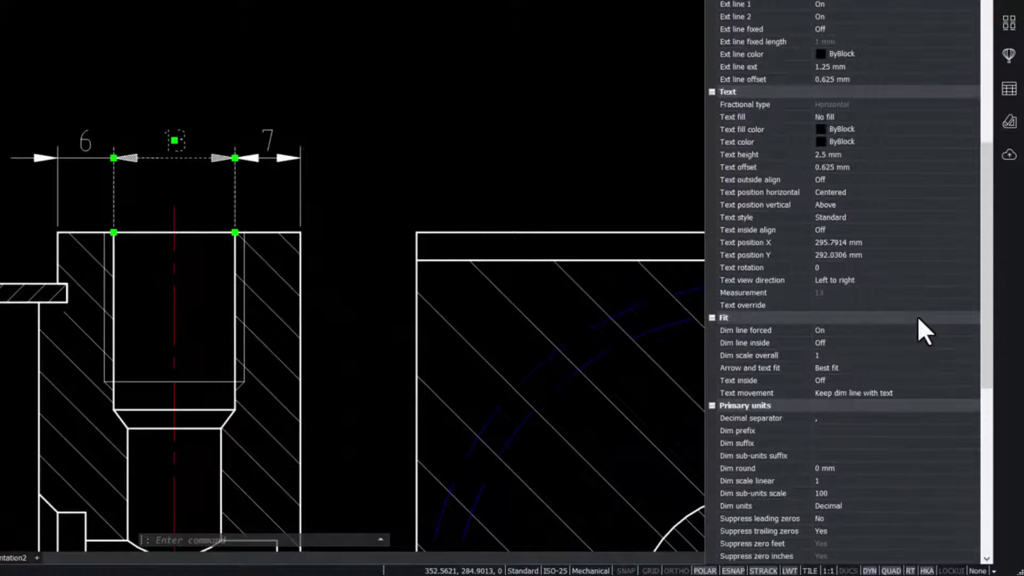
scroll(917, 315, down, 10)
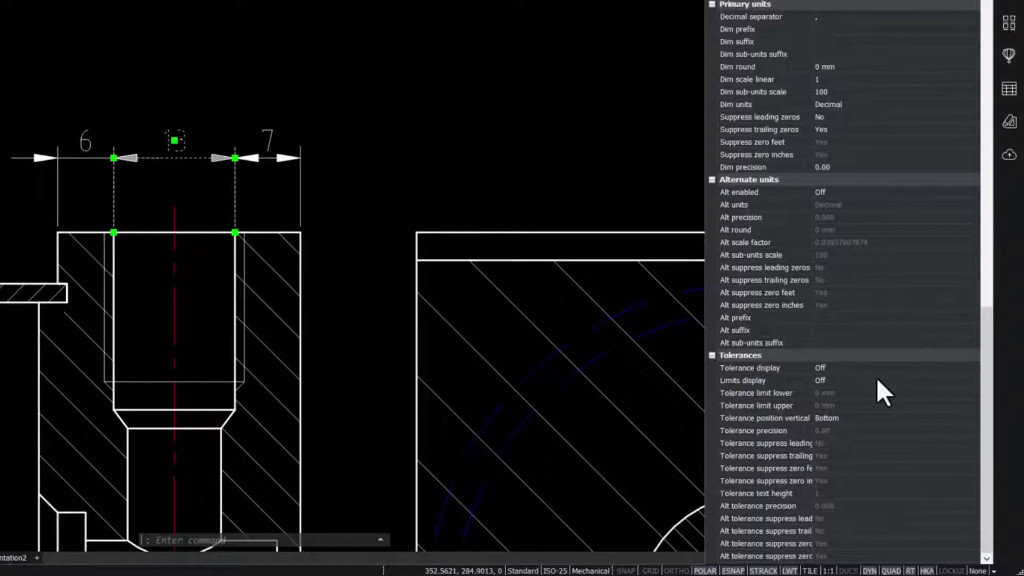
click(876, 369)
click(870, 392)
click(873, 394)
click(870, 395)
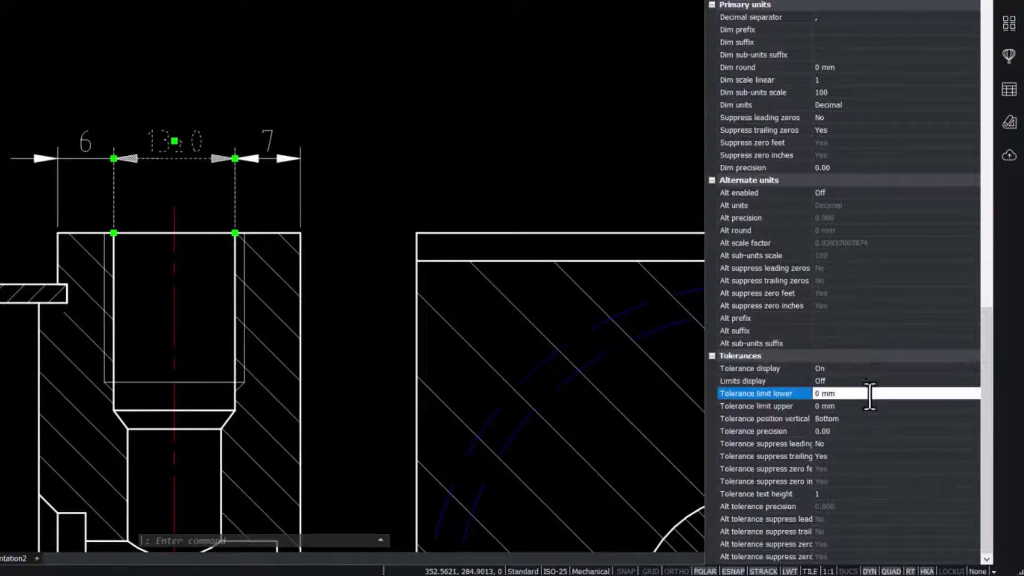
- Set the bore dimension's upper tolerance limit to 0.014 mm and its tolerance precision to 0.000, and deselect it
click(857, 405)
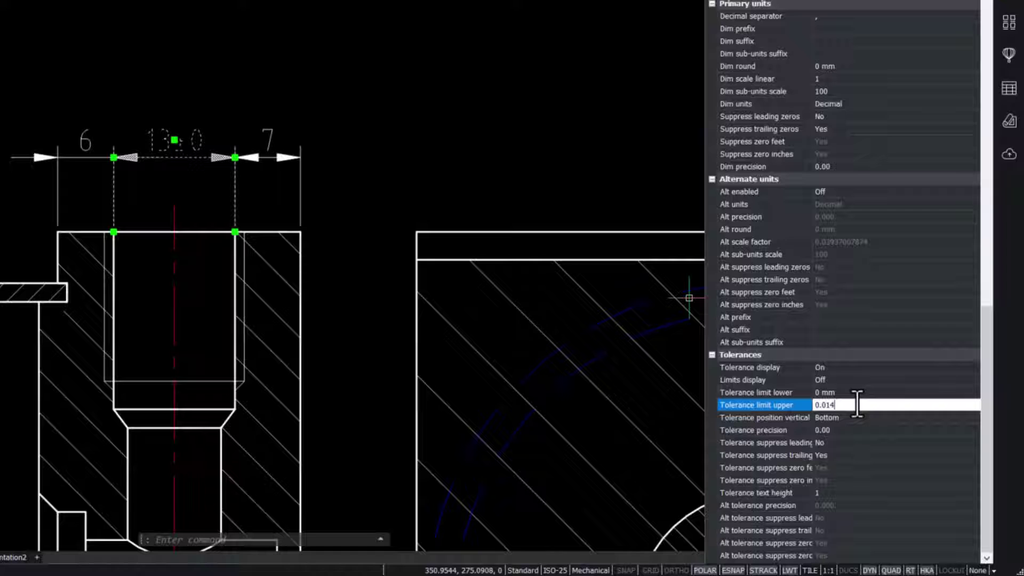
text(0.014)
key(Return)
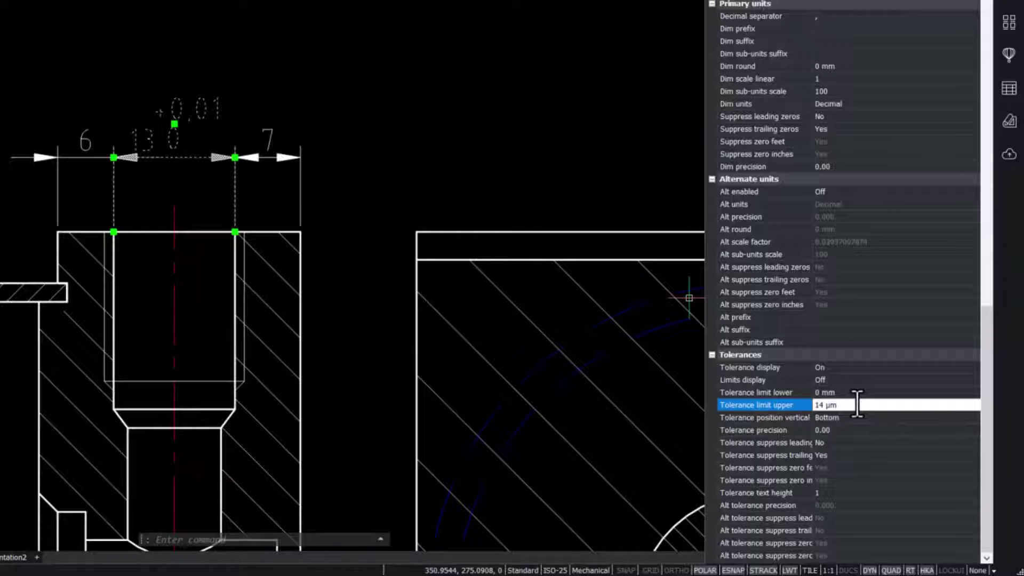
click(861, 430)
click(859, 431)
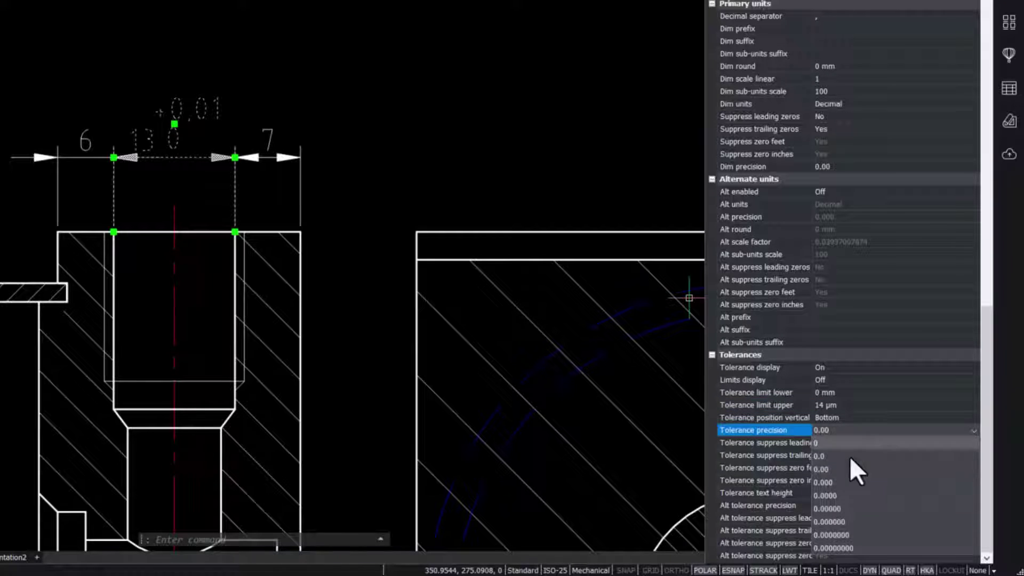
click(841, 481)
key(Escape)
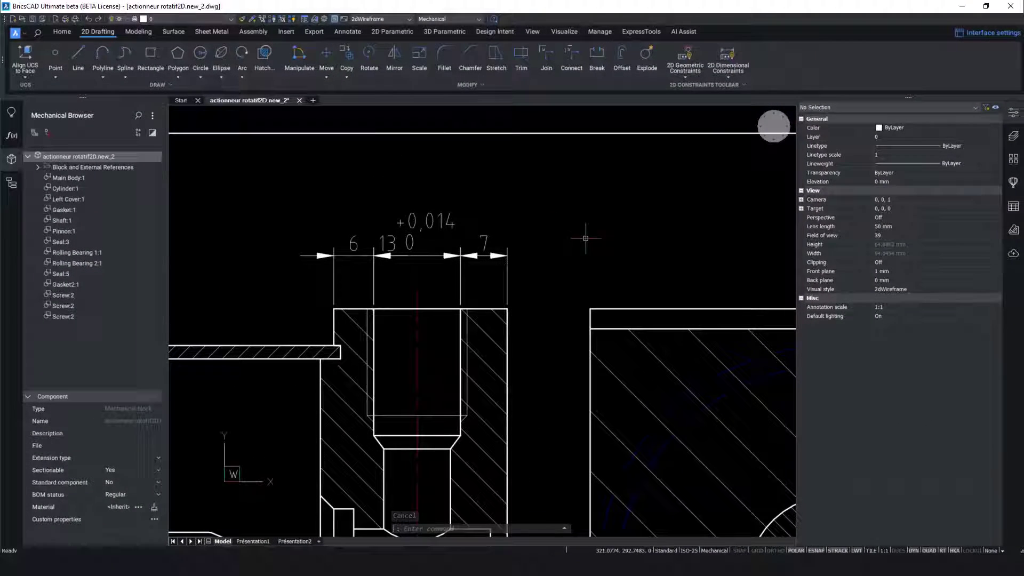
- Open the custom properties of the Gasket2:1 component and add a property set with the Id Specifications
click(775, 126)
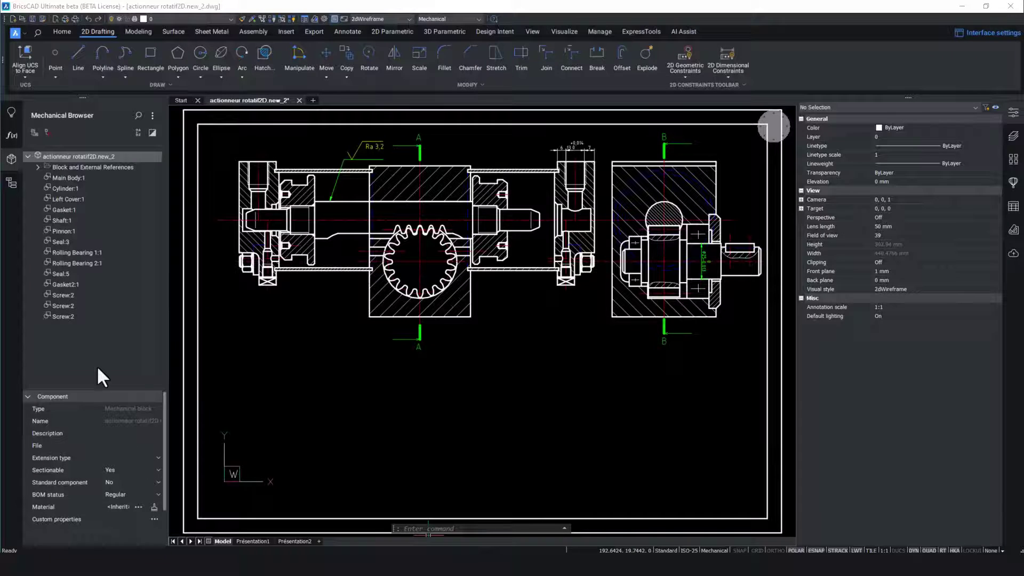
right_click(69, 283)
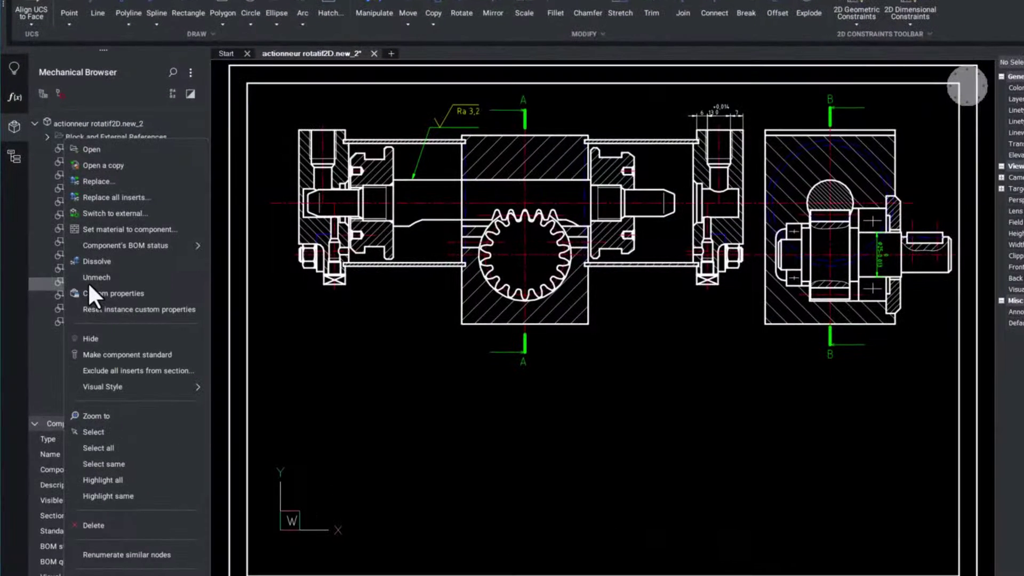
click(119, 292)
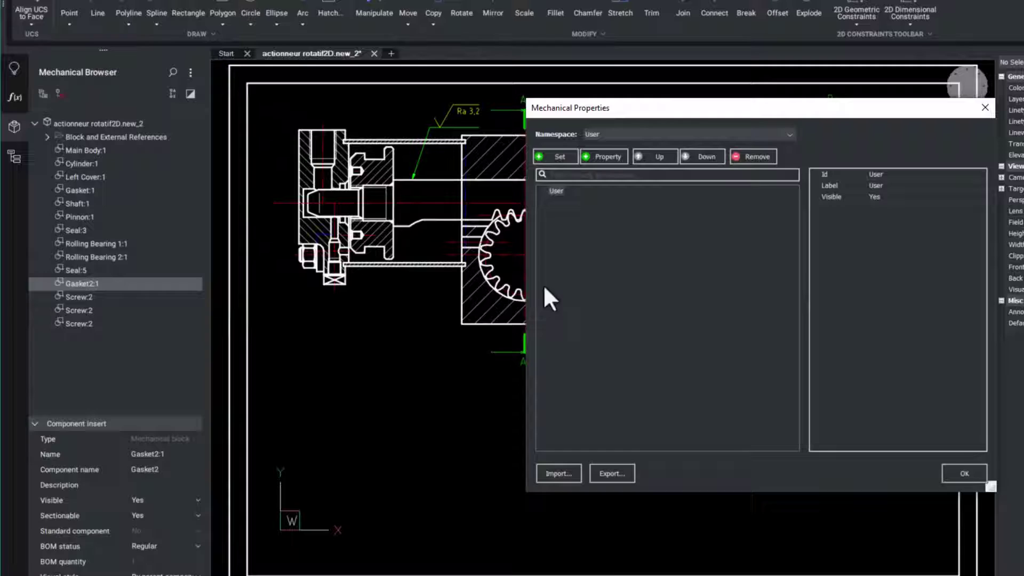
click(555, 156)
click(891, 175)
text(Specifications)
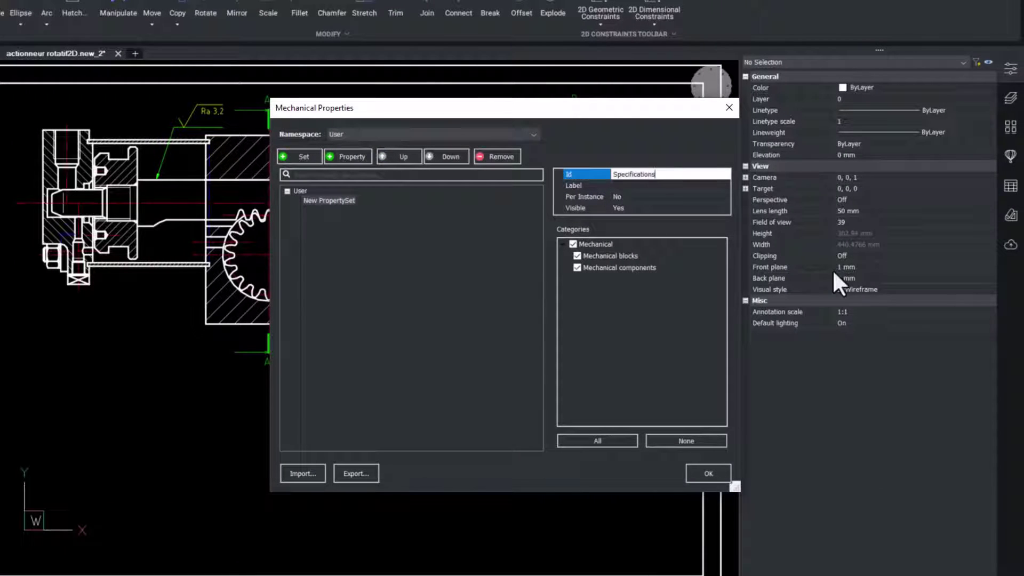
- Add the string properties Size and Standard to the Specifications set and accept the property definitions
click(360, 156)
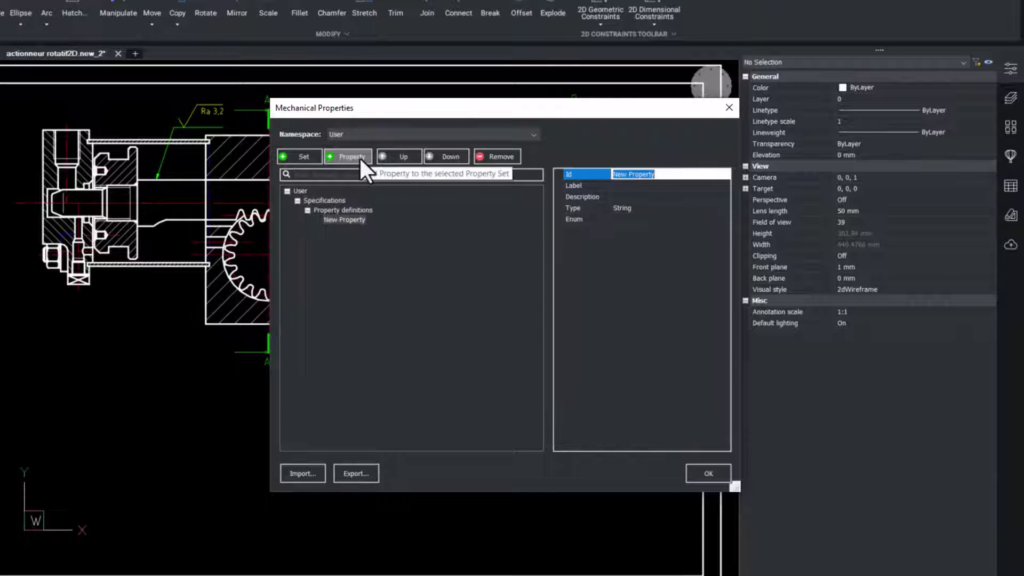
text(S)
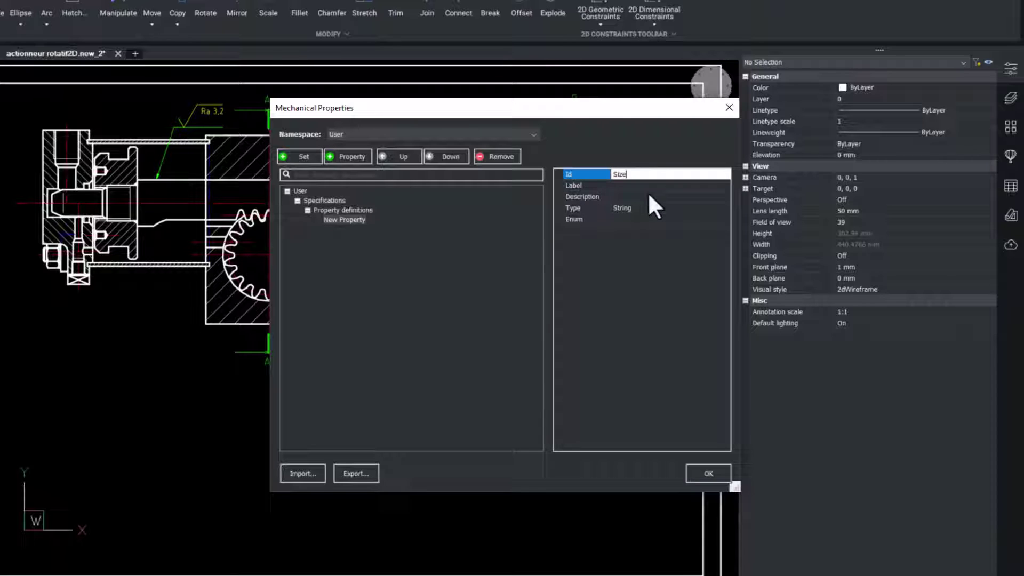
text(ize)
click(361, 158)
text(Standard)
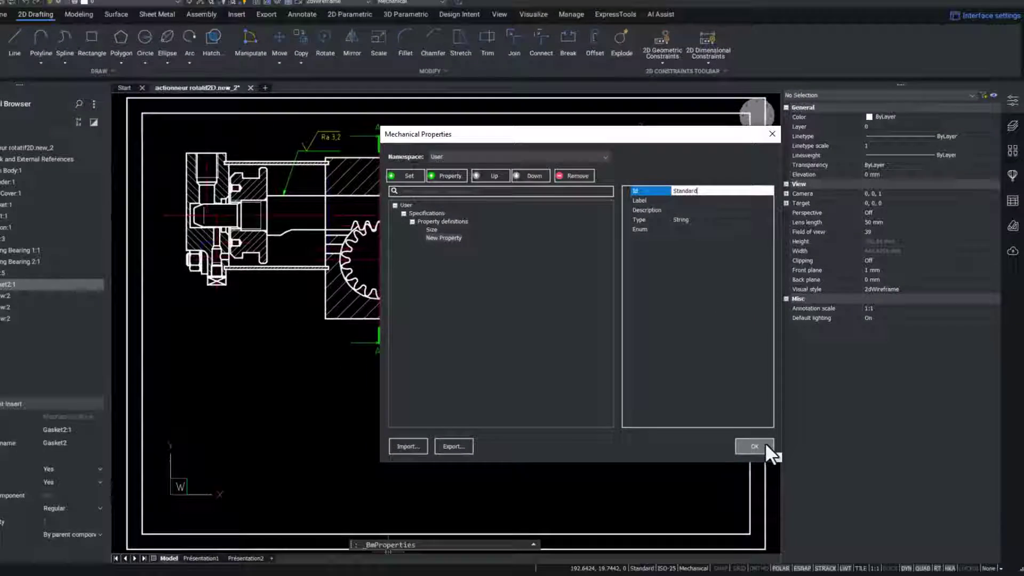
click(709, 473)
- Fill in the custom specifications of Gasket2:1 with Size 54 x 28 mm and Standard DIN 2631
drag(166, 424, 208, 427)
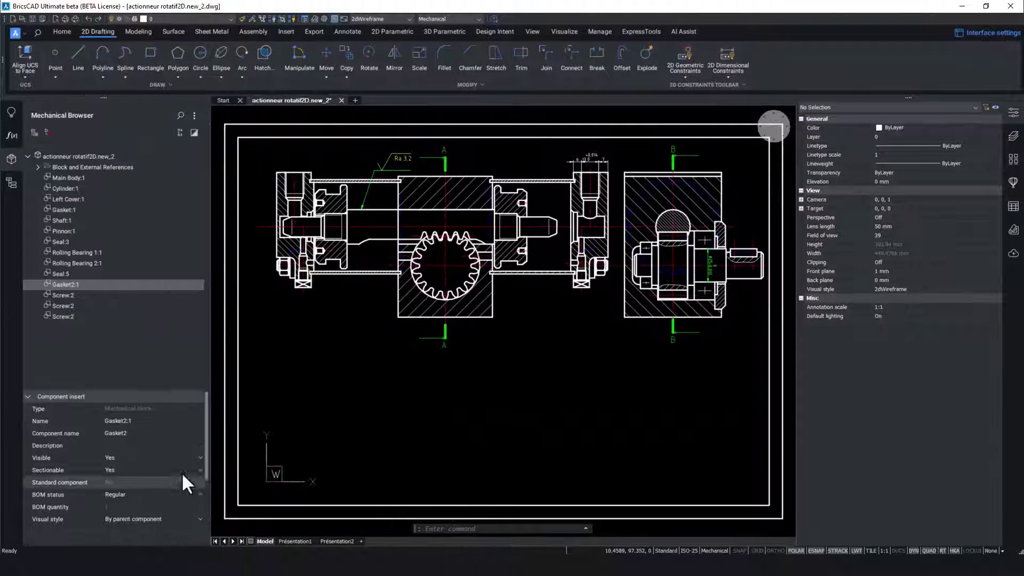
scroll(96, 469, down, 3)
click(51, 505)
click(110, 493)
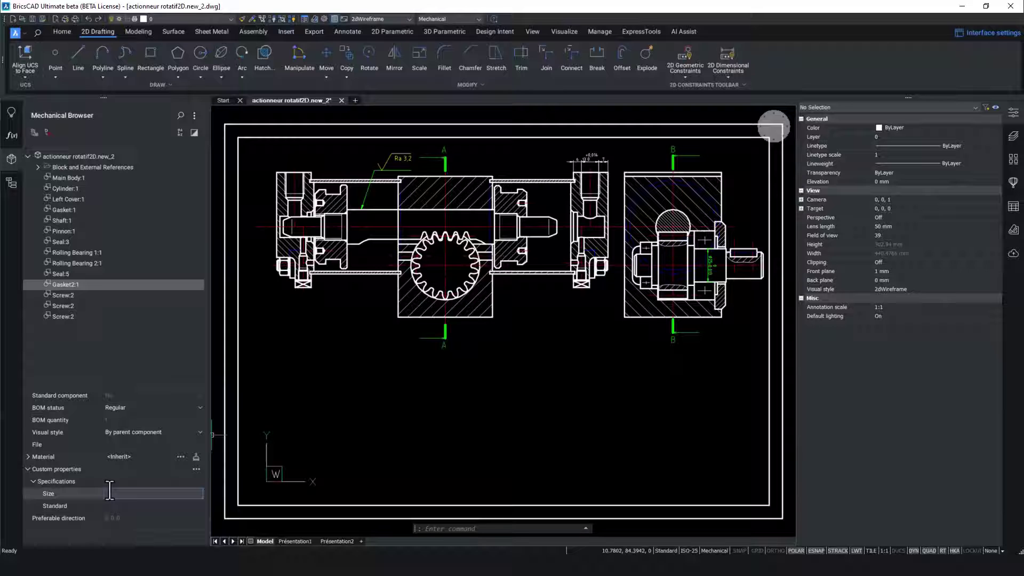
text(54 x 28 mm)
click(117, 503)
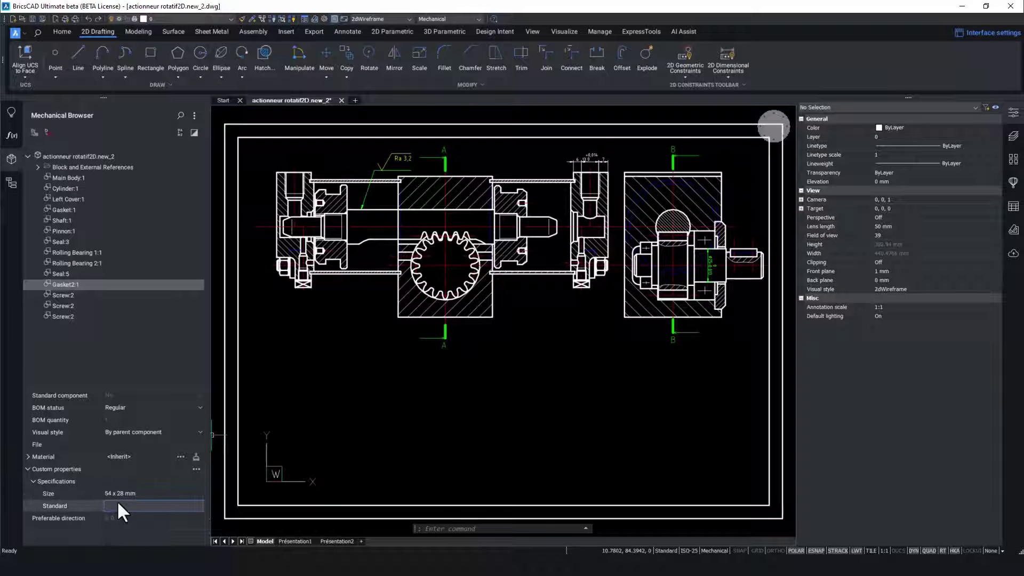
text(DIN 2631)
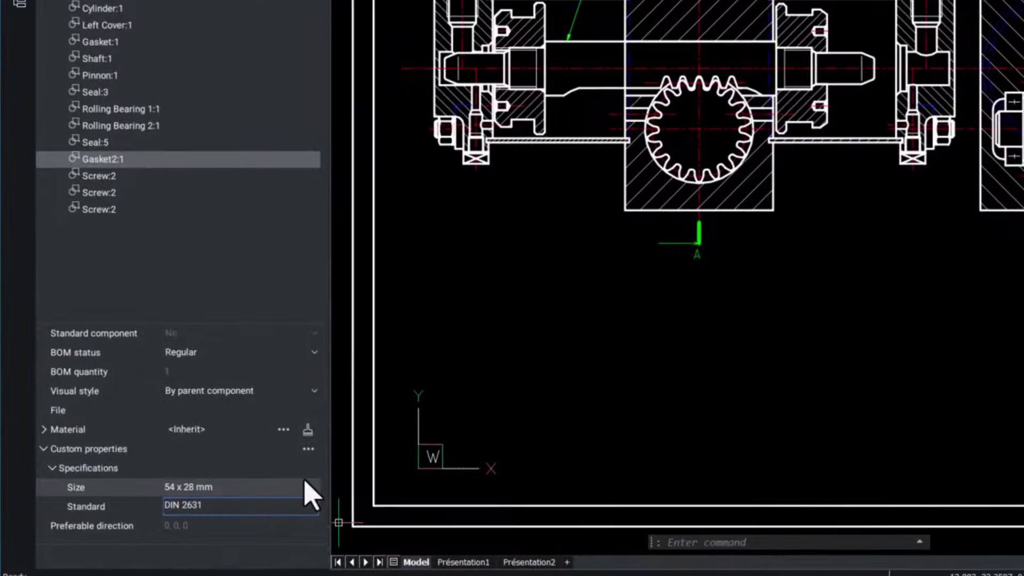
key(Return)
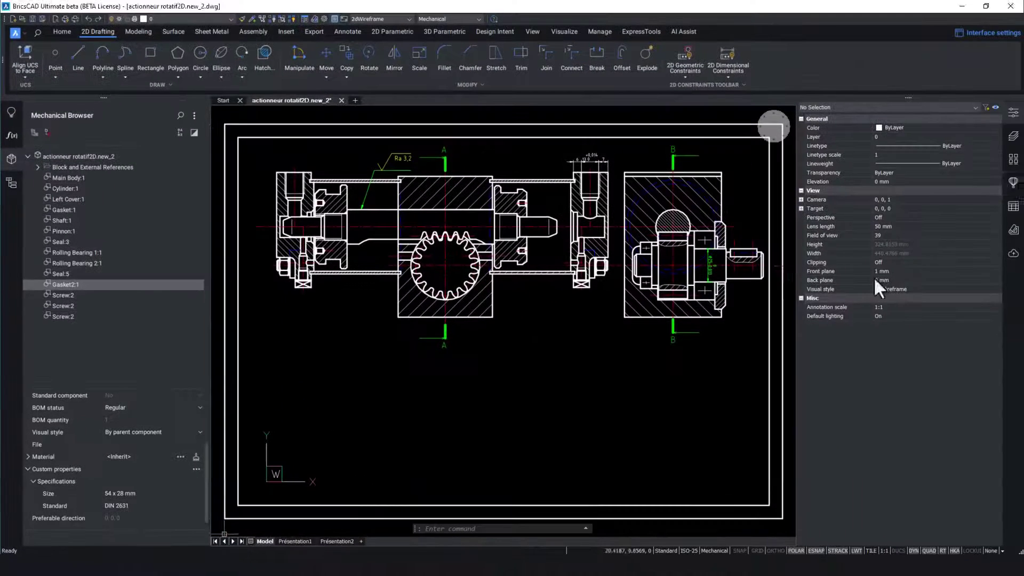
- Create a bottom-level bill of materials table for the assembly with the BOM manager
click(1014, 207)
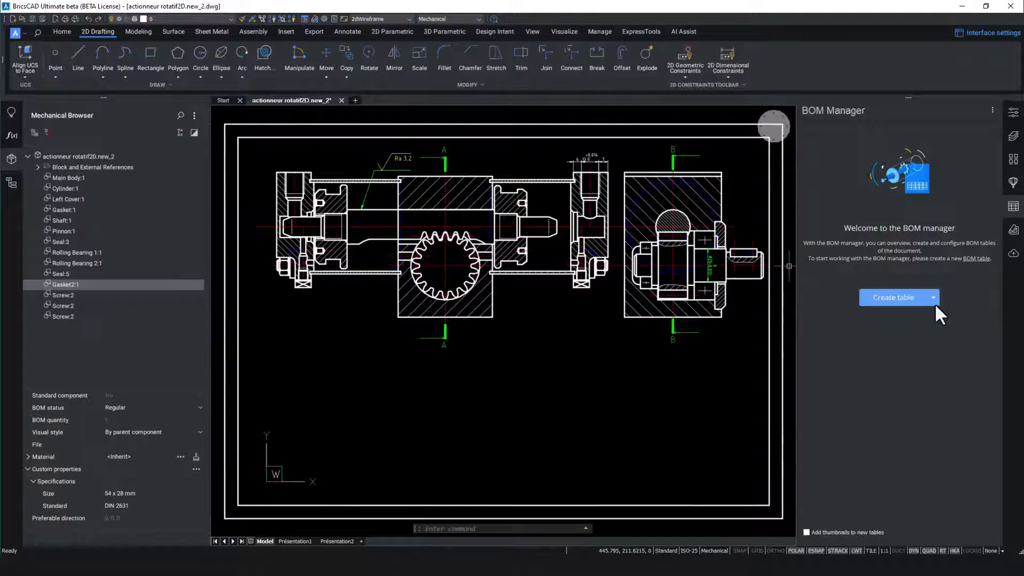
click(934, 303)
click(920, 322)
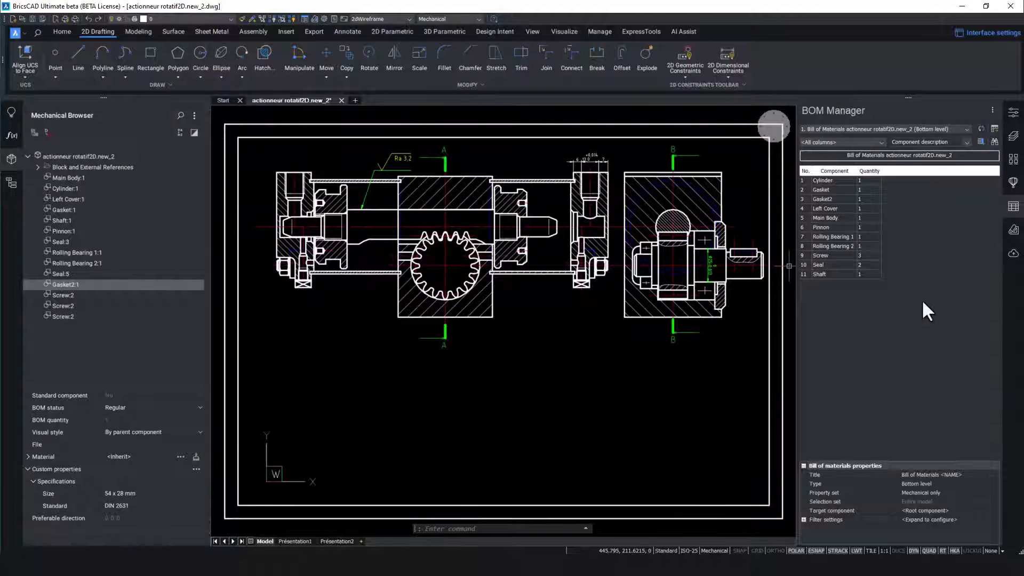
- Add the Size and Standard properties as columns to the bill of materials
click(967, 143)
click(967, 141)
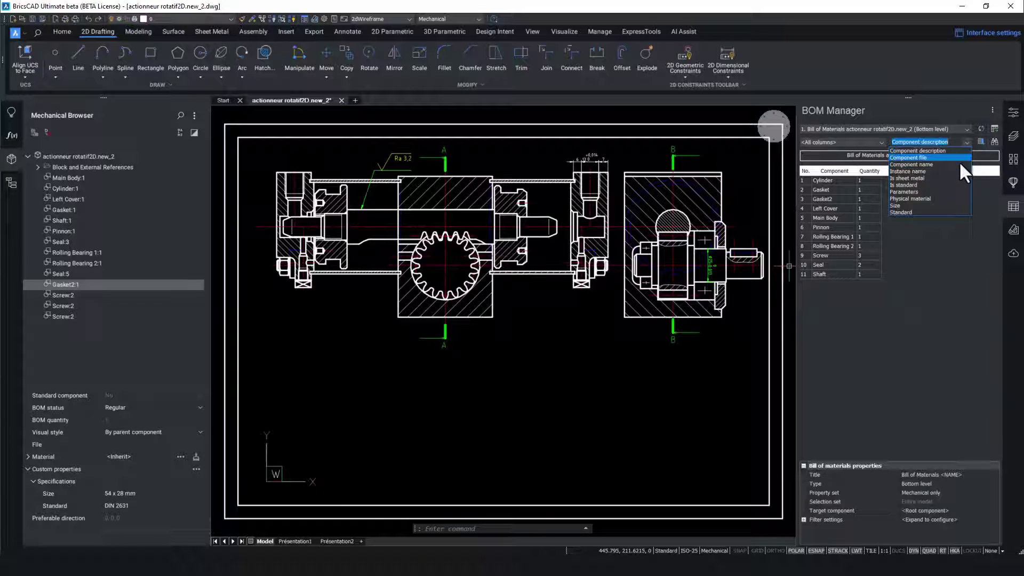
click(911, 206)
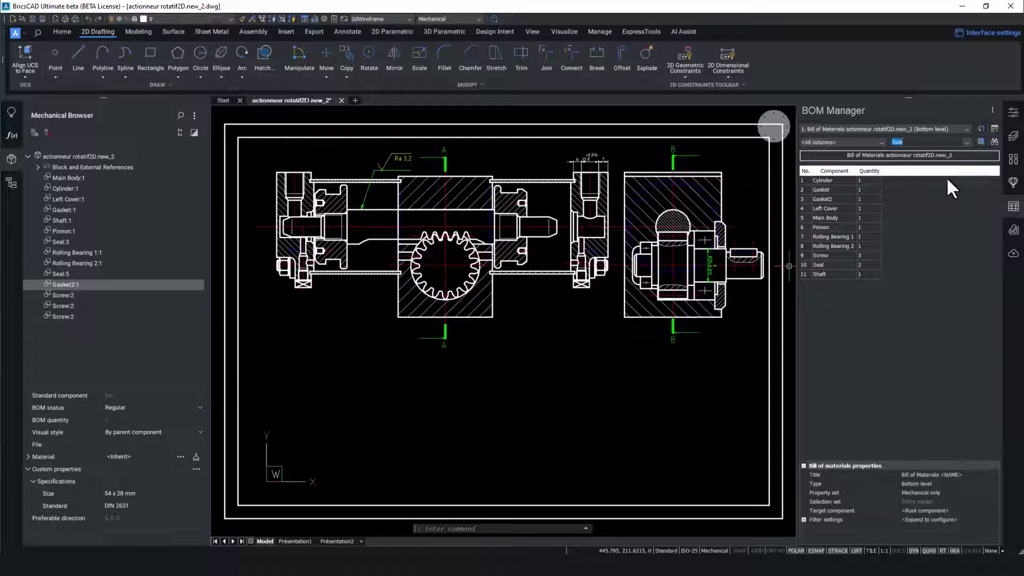
click(981, 141)
click(967, 142)
click(929, 205)
click(980, 141)
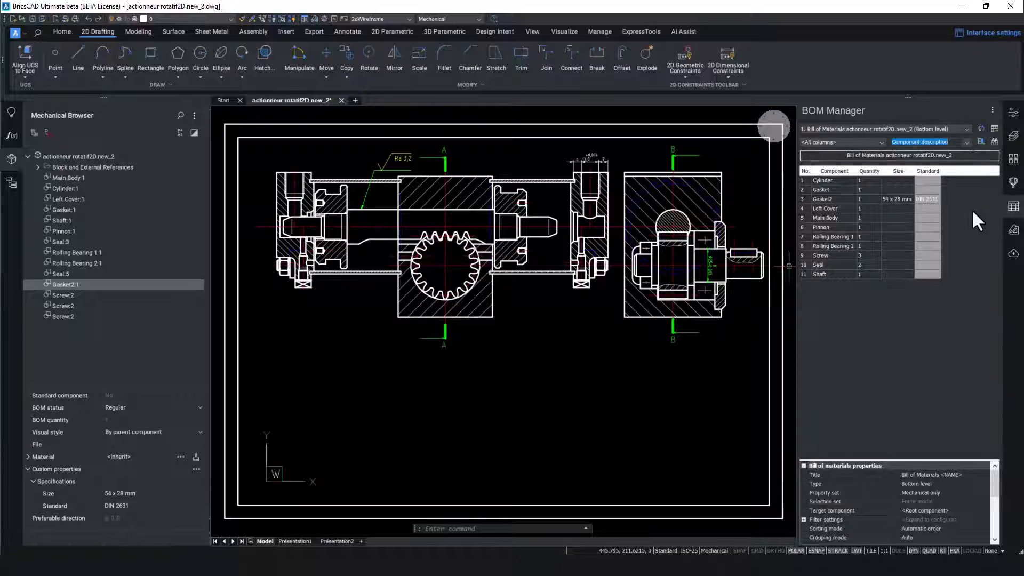
- Give the Quantity column of the bill of materials a Sum footer
click(871, 171)
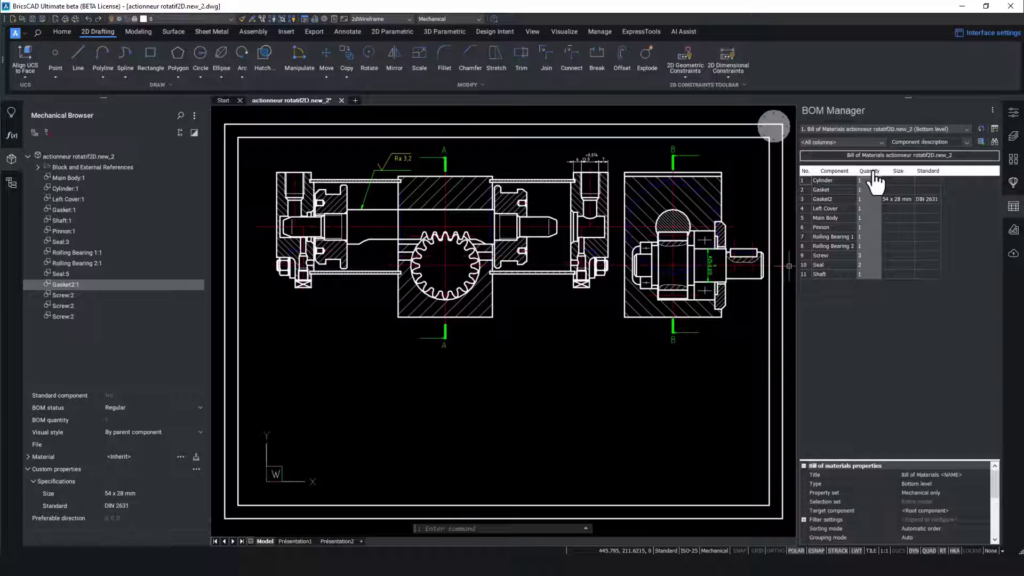
right_click(872, 171)
mouse_move(885, 200)
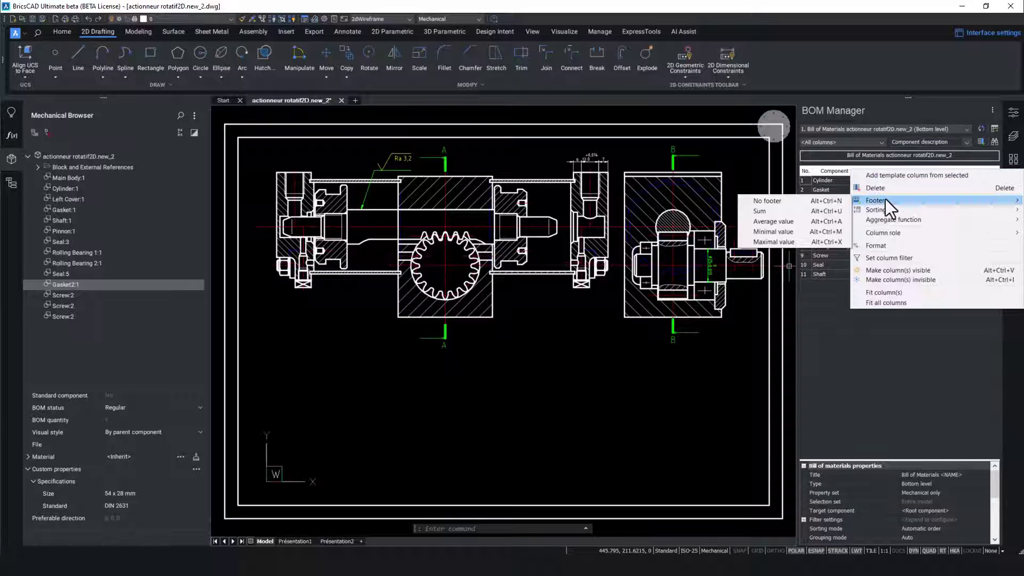
click(777, 210)
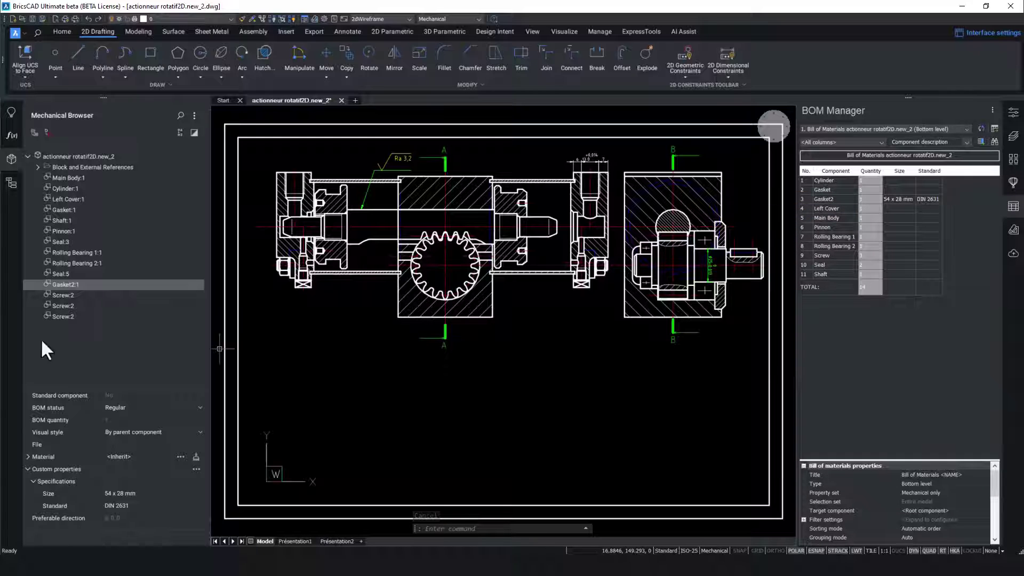
- Add a string property named Price to the Specifications set in the custom properties of Gasket2:1
right_click(108, 284)
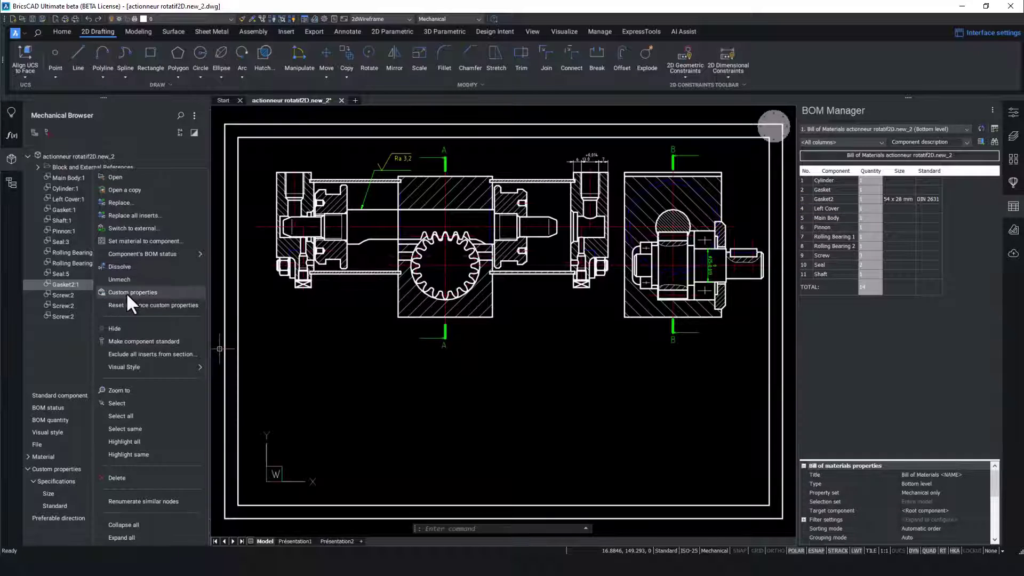
click(126, 292)
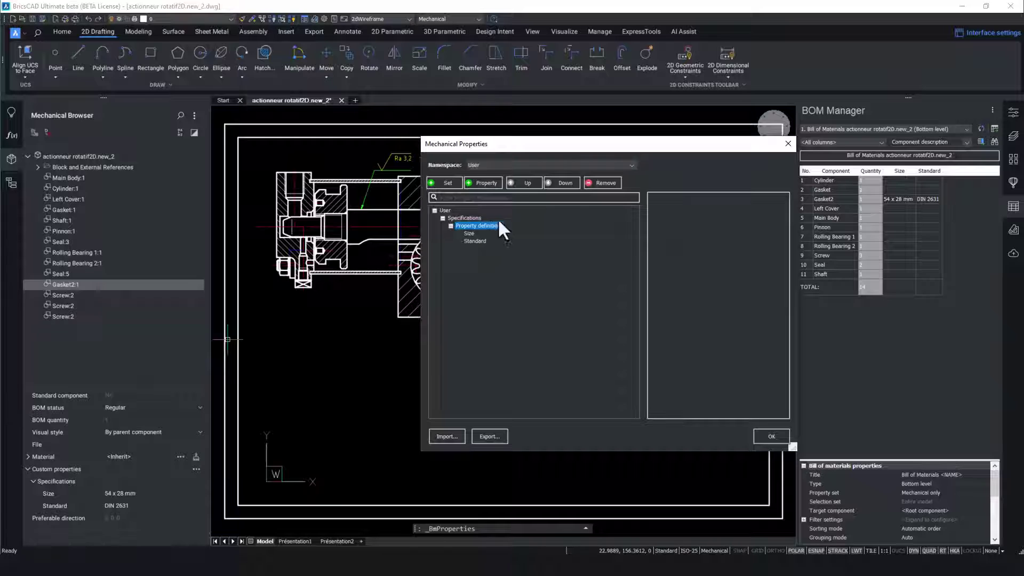
click(484, 182)
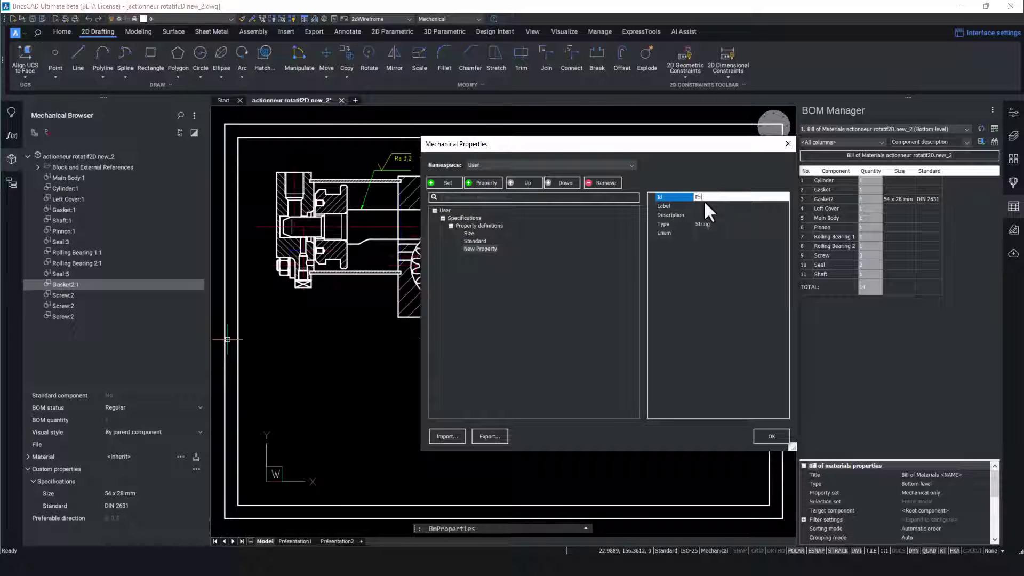
key(Return)
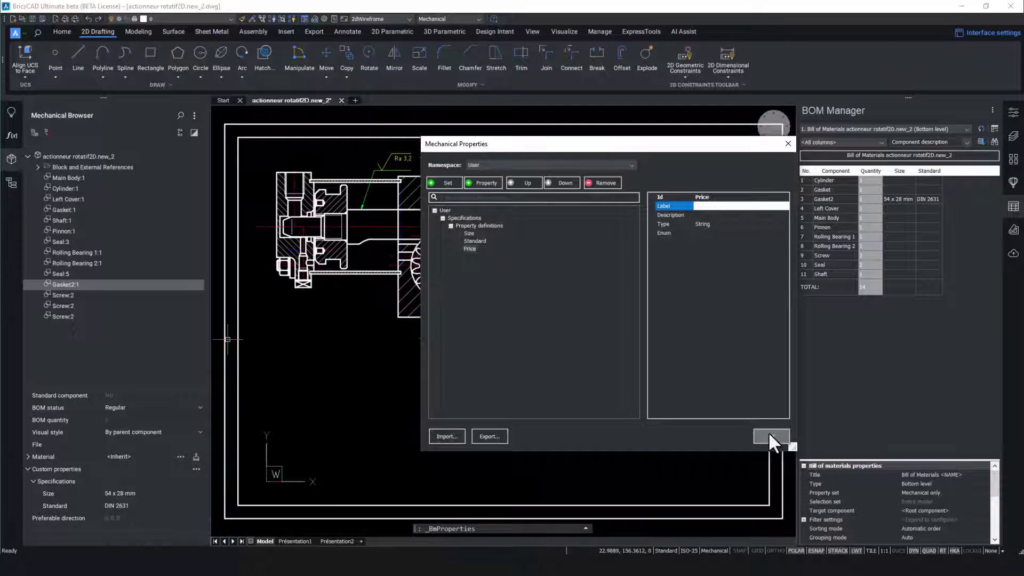
click(771, 436)
- Set the Price of Gasket2:1 to 18.4
click(118, 505)
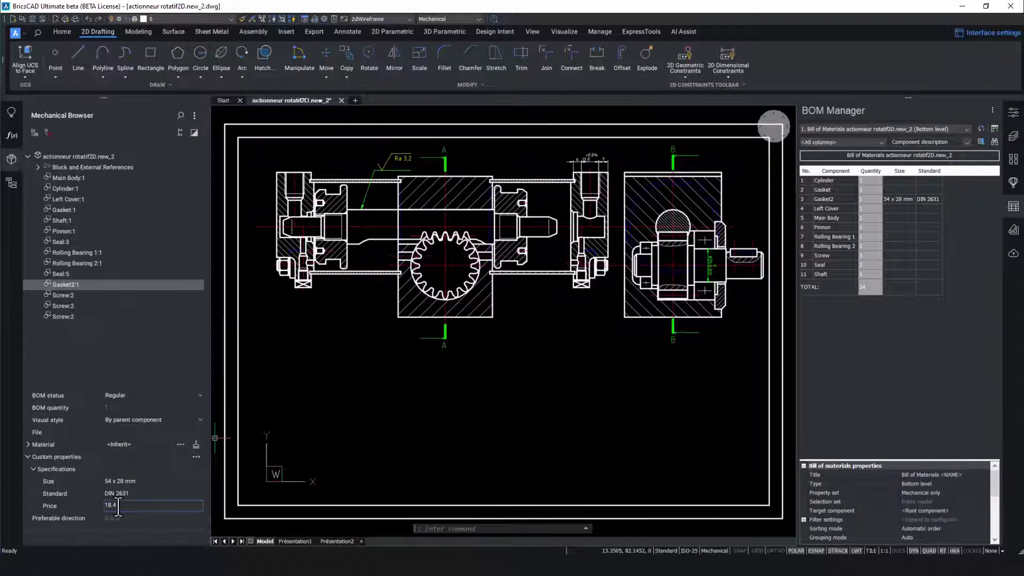
text(18.4)
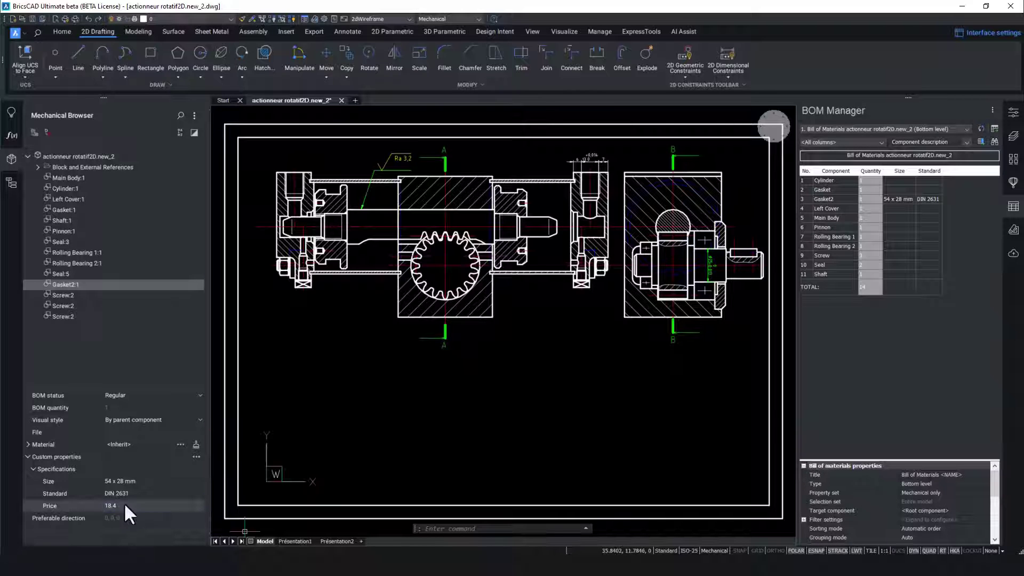
key(Return)
- Add the Price property as a column to the bill of materials
click(967, 142)
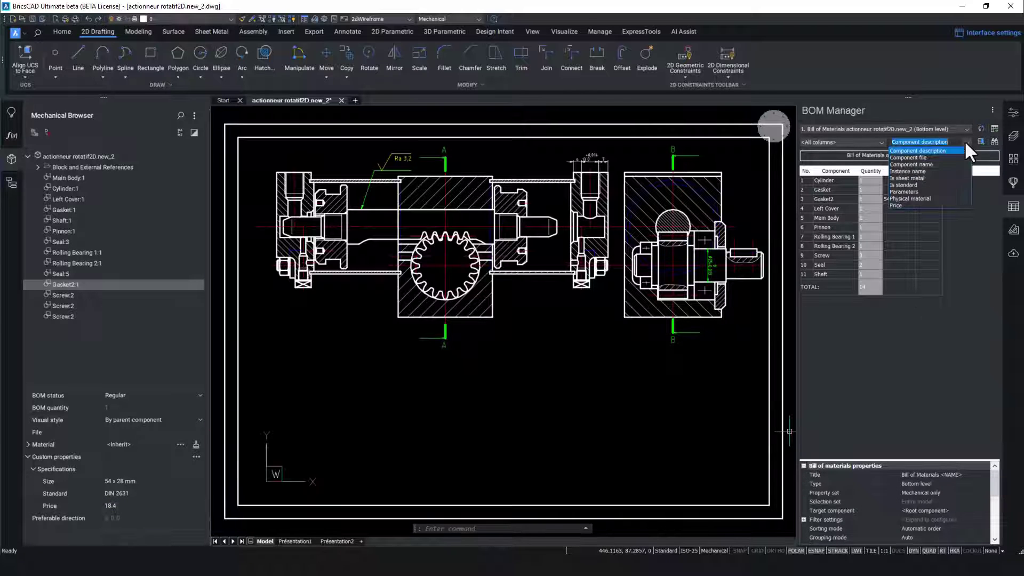
click(905, 202)
click(980, 142)
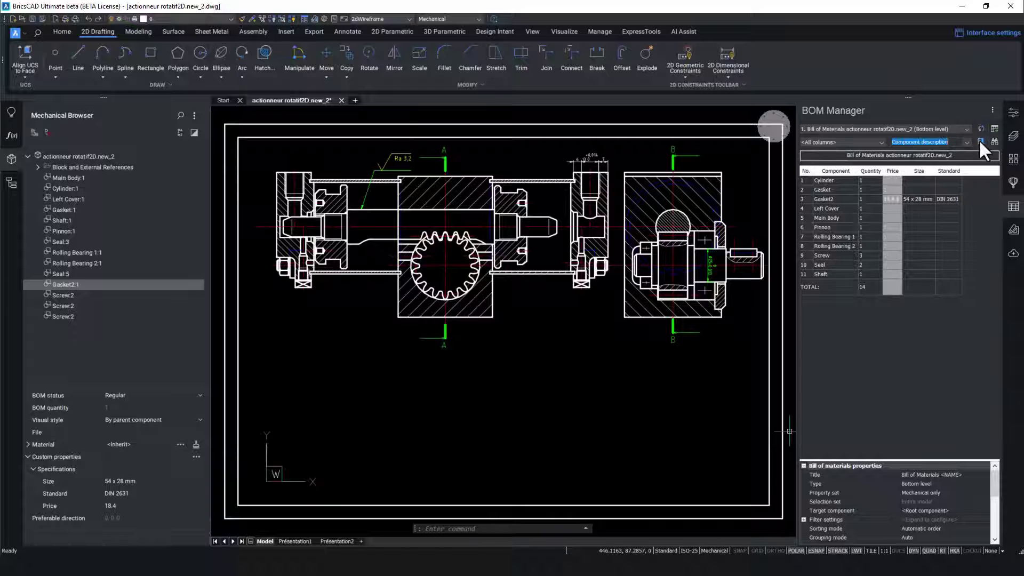
click(946, 352)
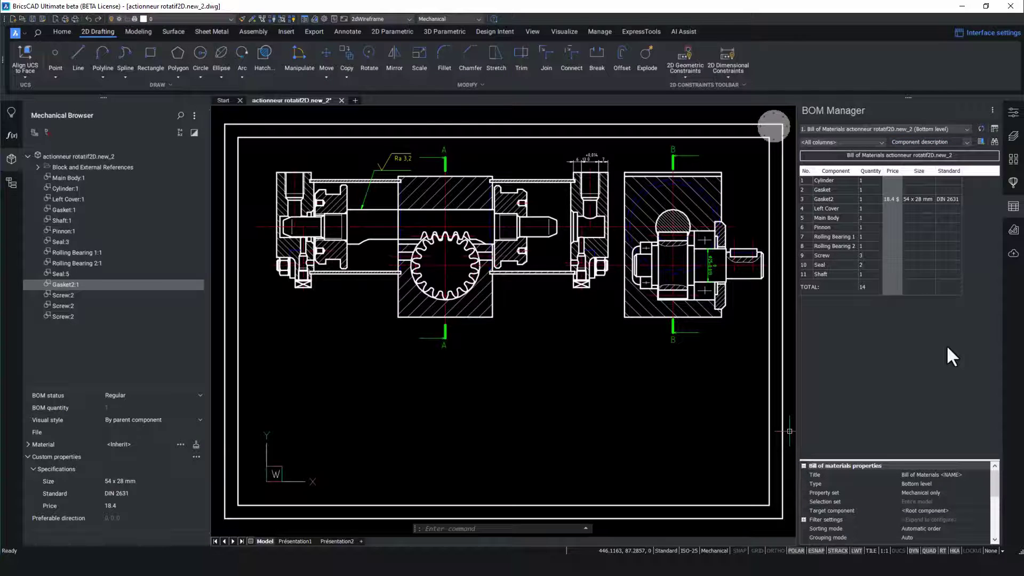
- Place the bill of materials table in the drawing, below the assembly views and inside the sheet border
click(993, 129)
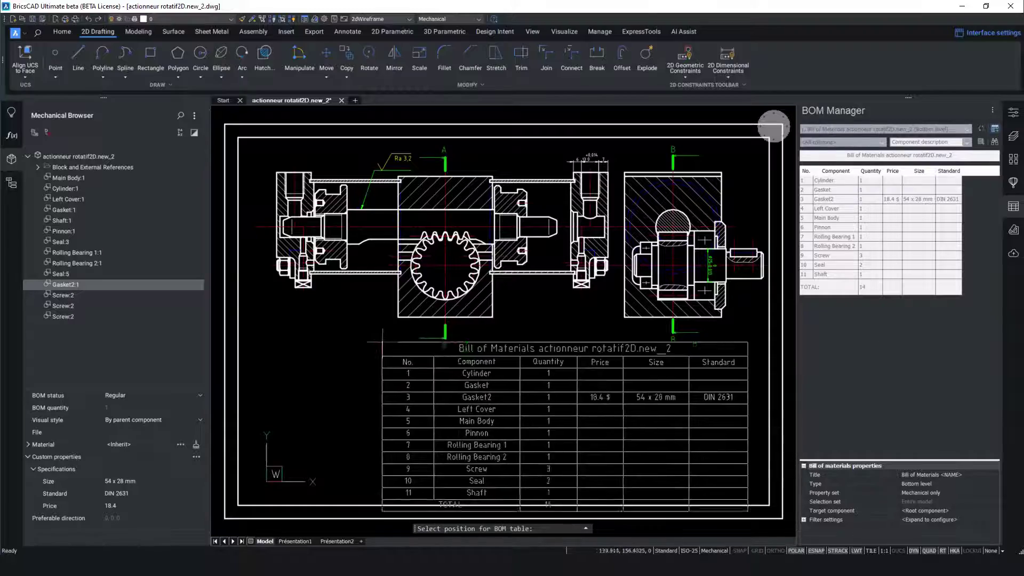
click(404, 335)
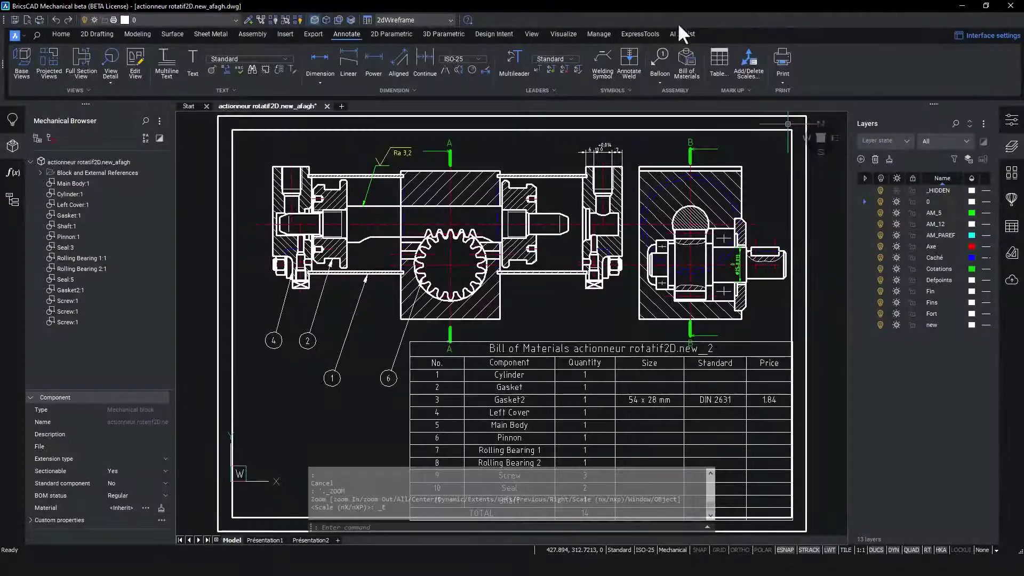
- Attach a balloon to the upper edge of the right gasket in the front view, placing it above the cylinder
click(661, 81)
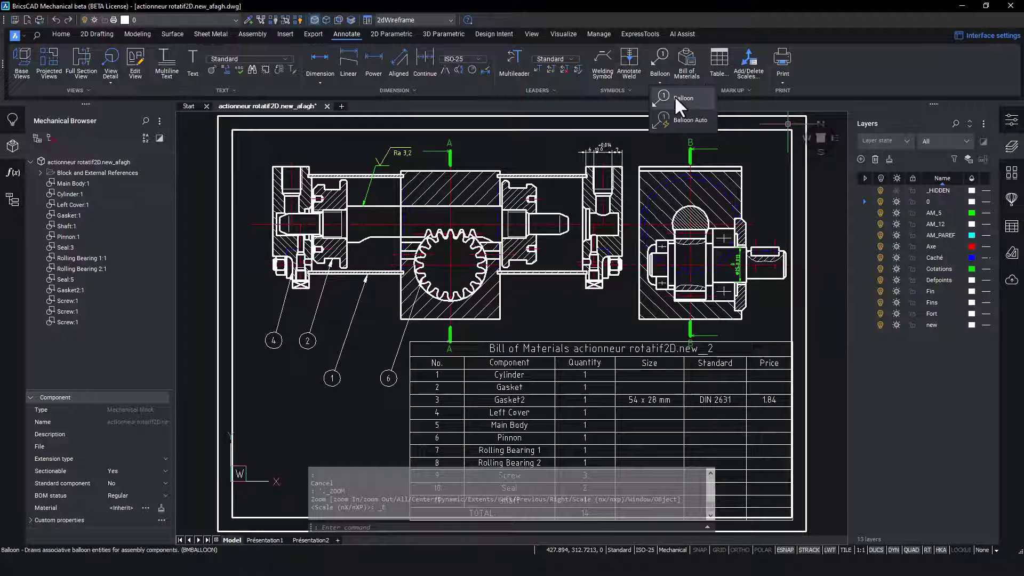
scroll(536, 182, up, 5)
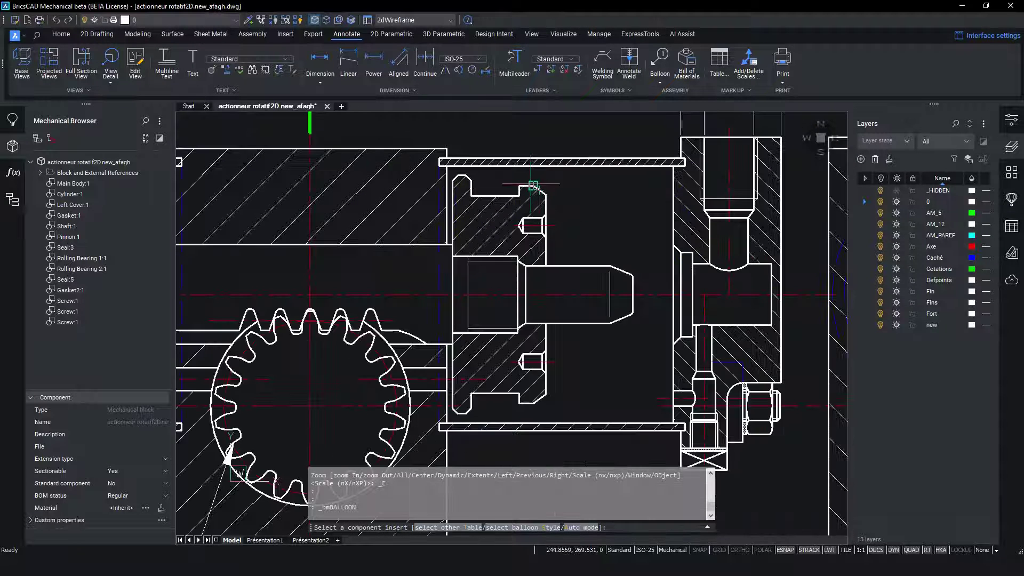
scroll(530, 186, down, 5)
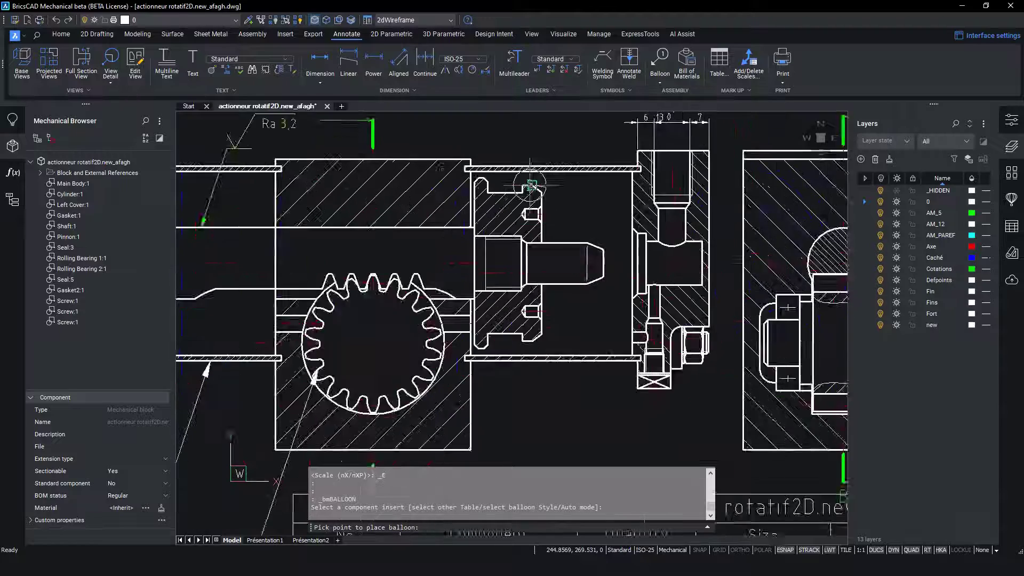
click(531, 185)
click(561, 136)
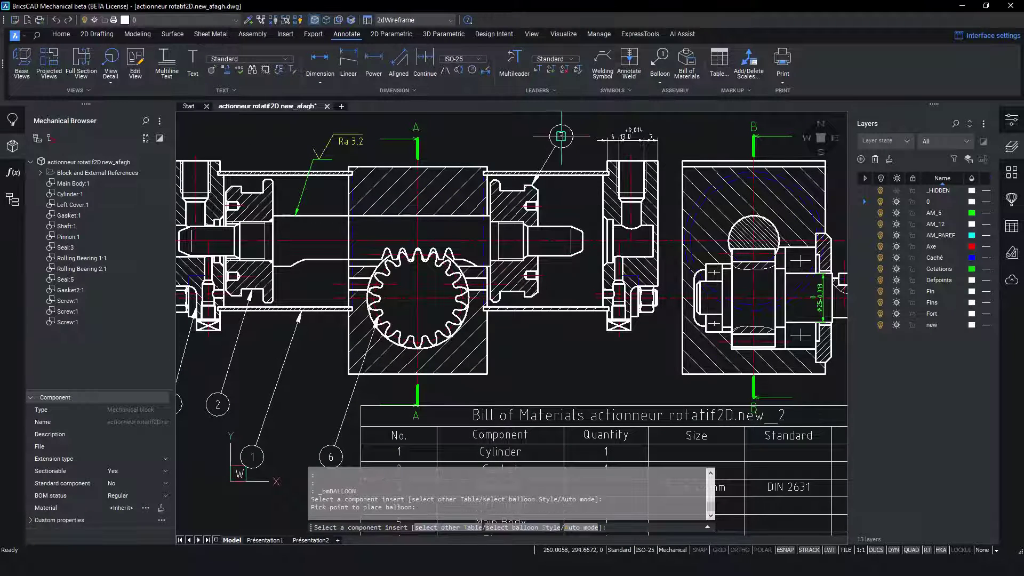